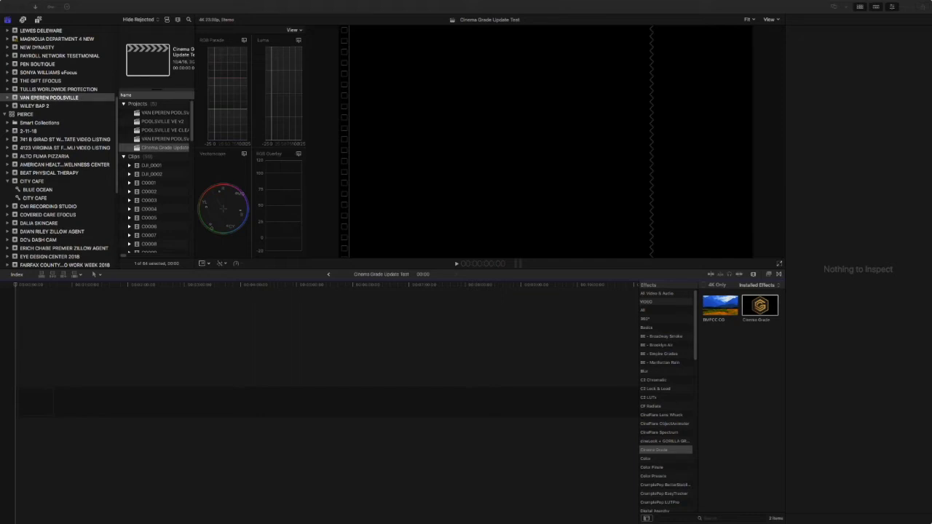
Move the Finder window up over the Final Cut Pro editor.
drag(160, 523, 235, 55)
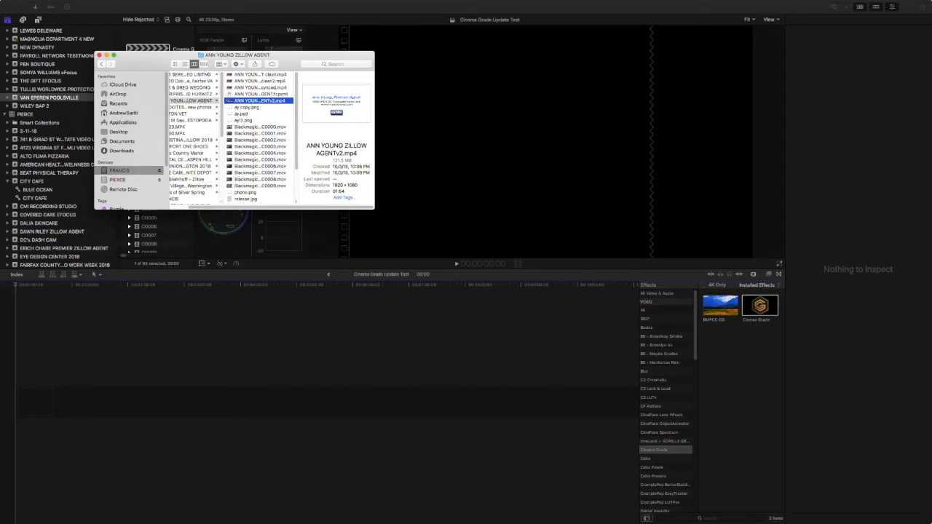
Launch the Cinema Grade application from the Applications folder.
click(123, 122)
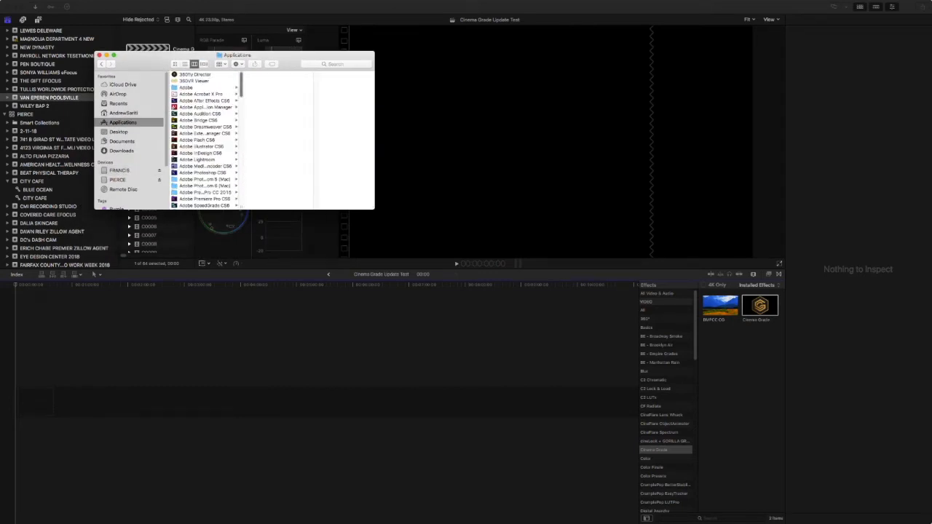
scroll(204, 138, down, 5)
scroll(204, 139, down, 6)
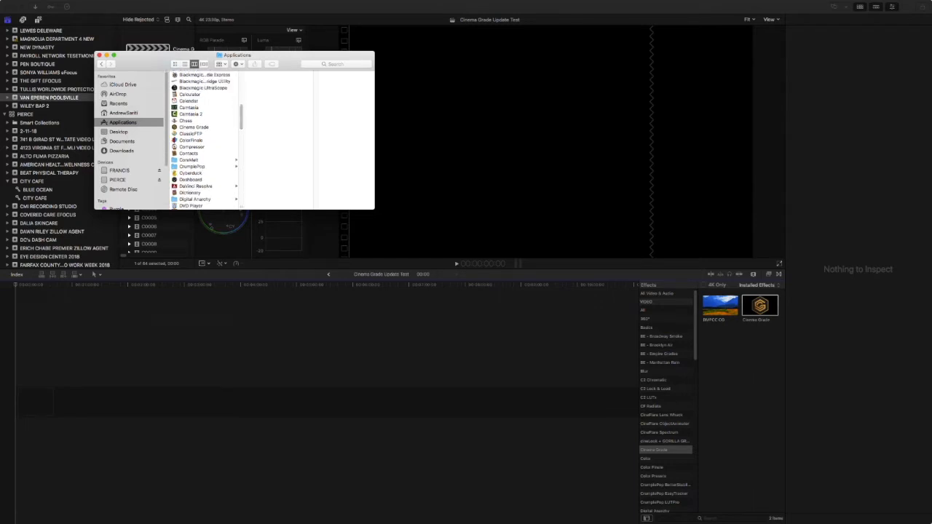
click(194, 128)
double_click(192, 128)
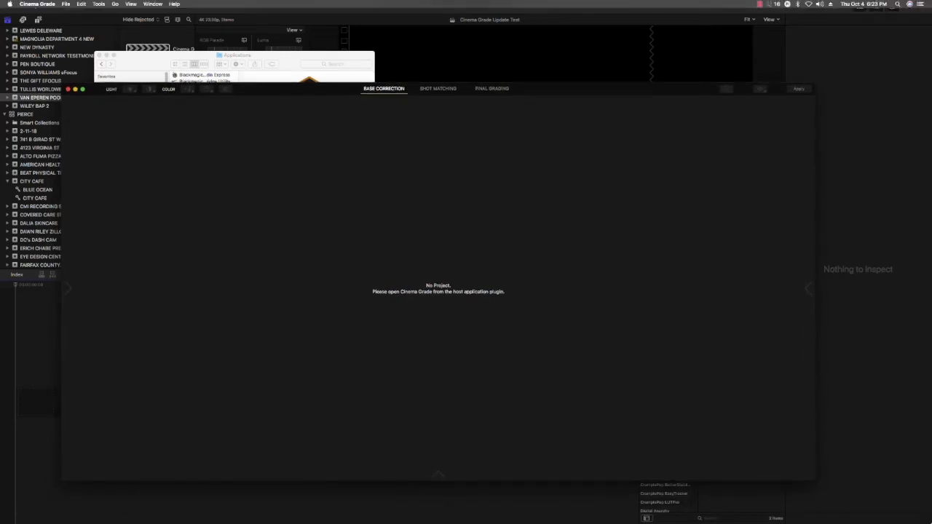
Check for Cinema Grade updates, confirm 1.0.13 is newest, and close Finder.
click(37, 4)
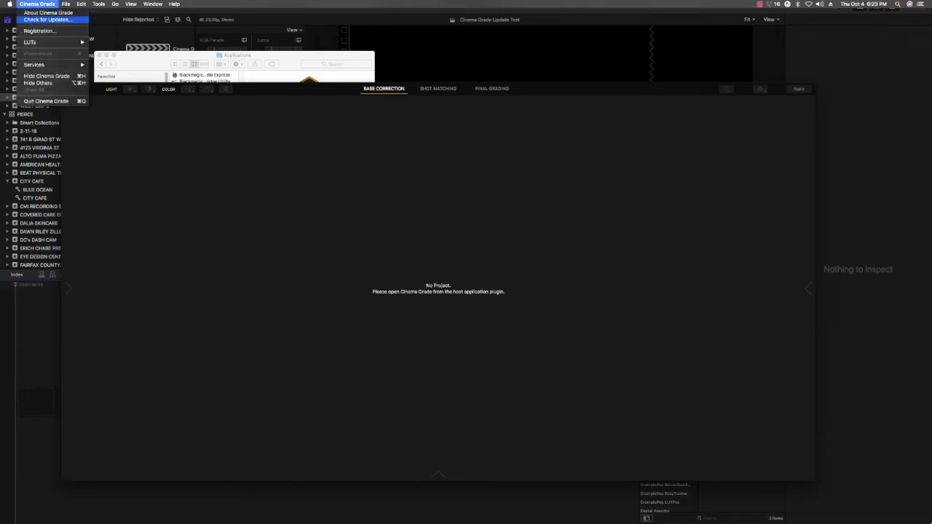
click(48, 19)
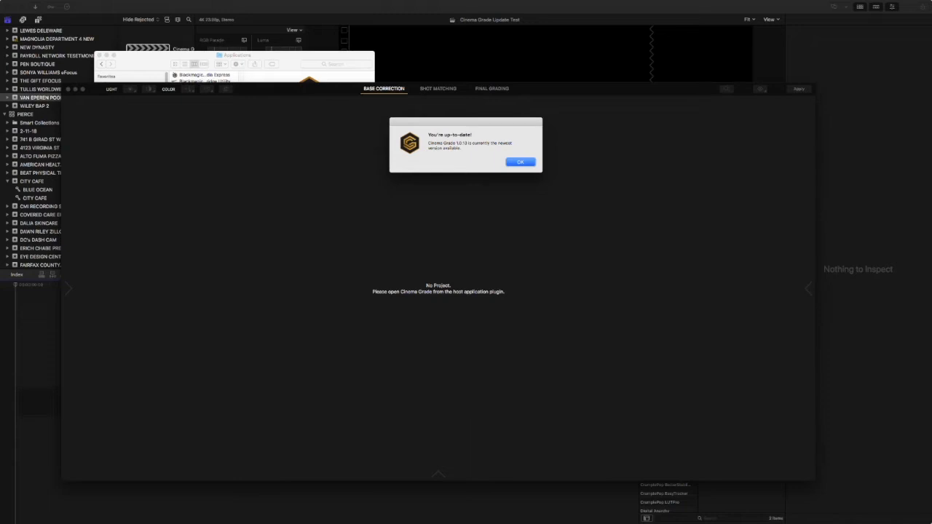
key(Return)
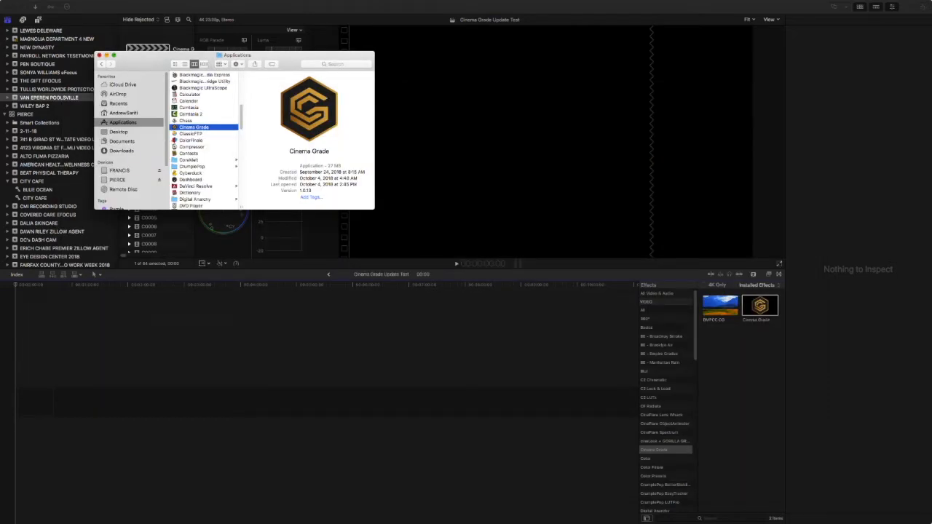
click(100, 56)
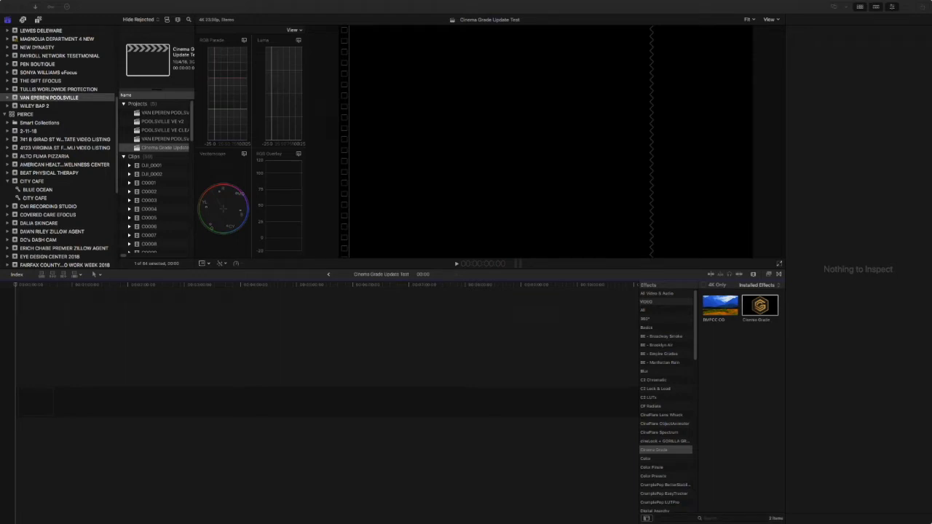
Preview browser clips C0013 through C0018 in the viewer.
scroll(159, 229, down, 4)
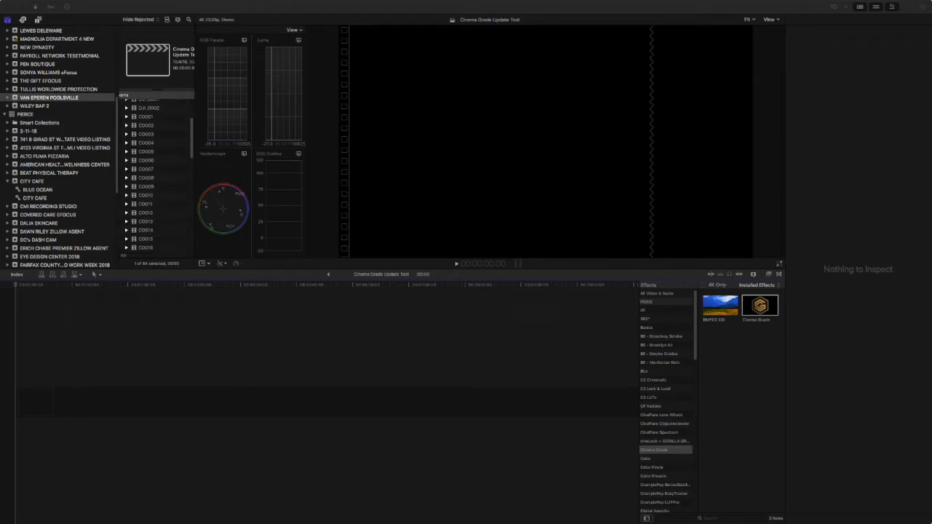
click(156, 222)
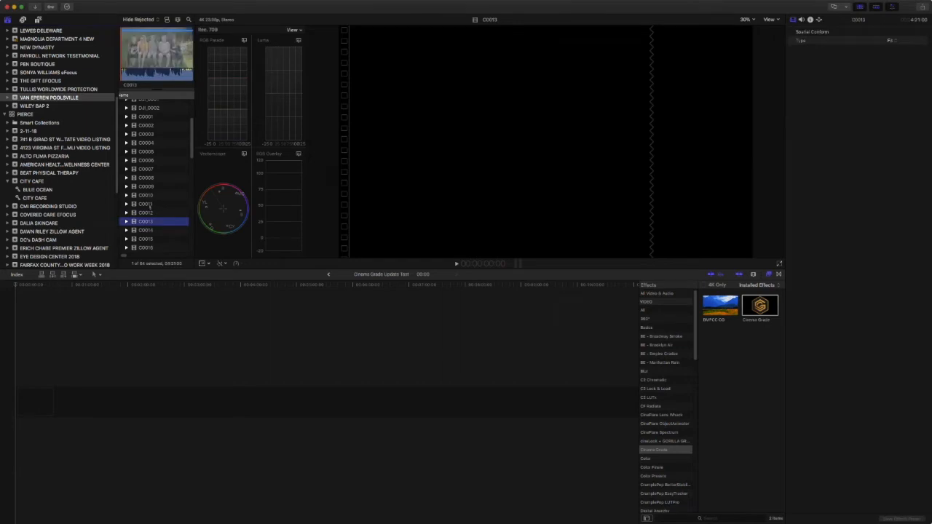
key(Down)
key(Up)
key(Up)
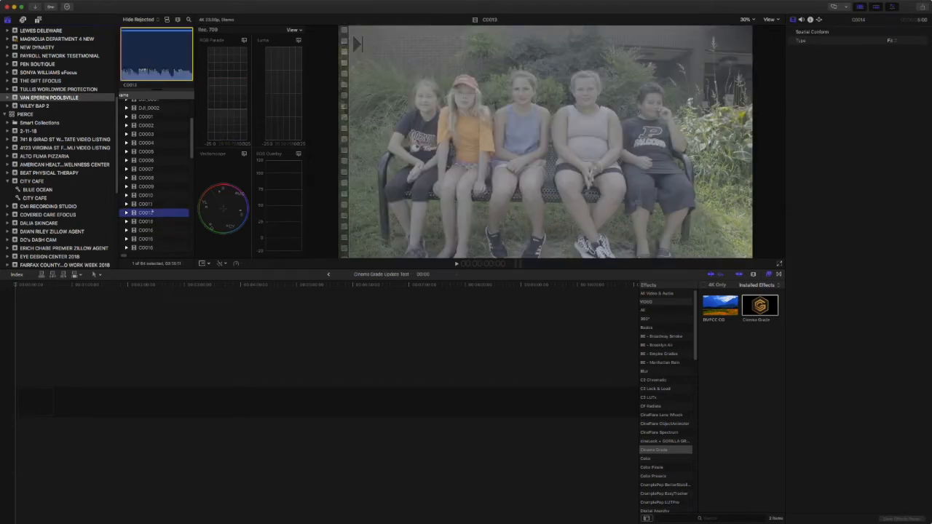
key(Down)
key(Down)
key(Down)
key(Down)
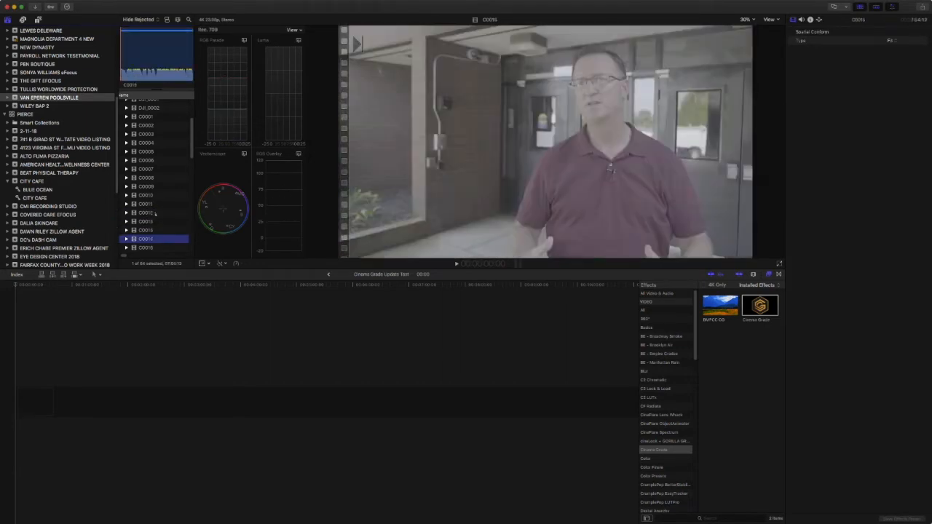
key(Down)
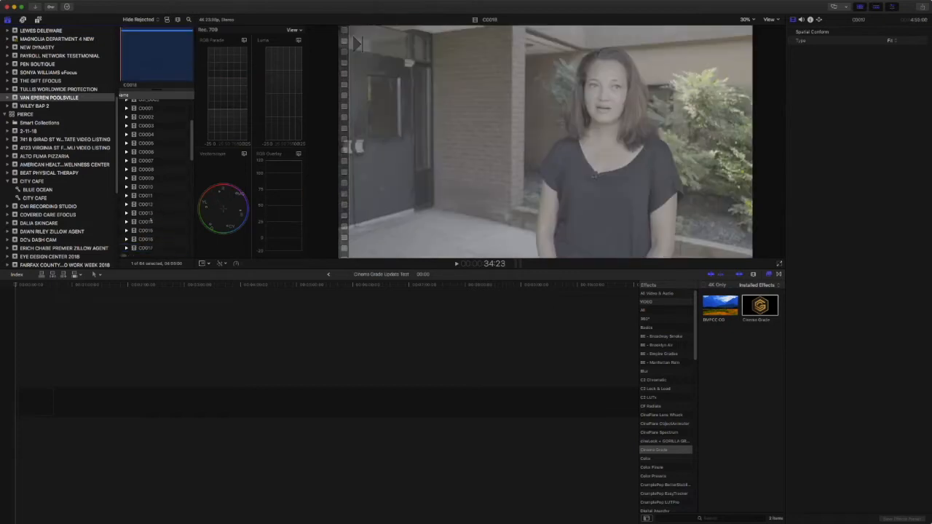
key(Down)
key(Down)
key(Down)
key(Down)
key(Down)
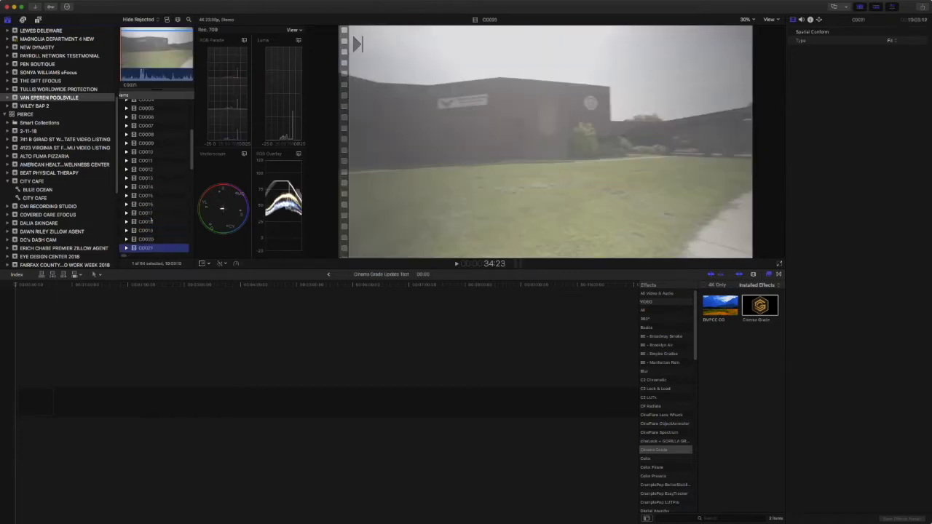
Append interview clips C0022 and C0024 to the timeline and fit them in view.
click(151, 305)
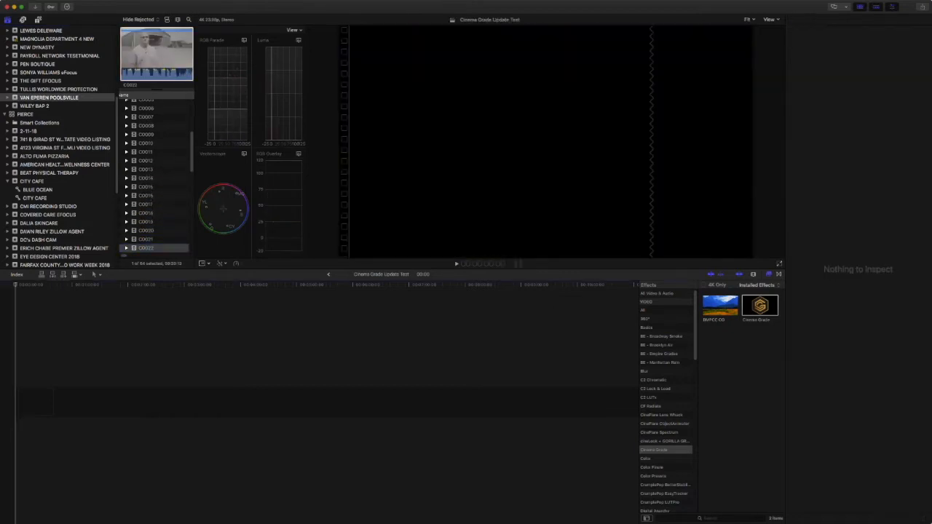
key(e)
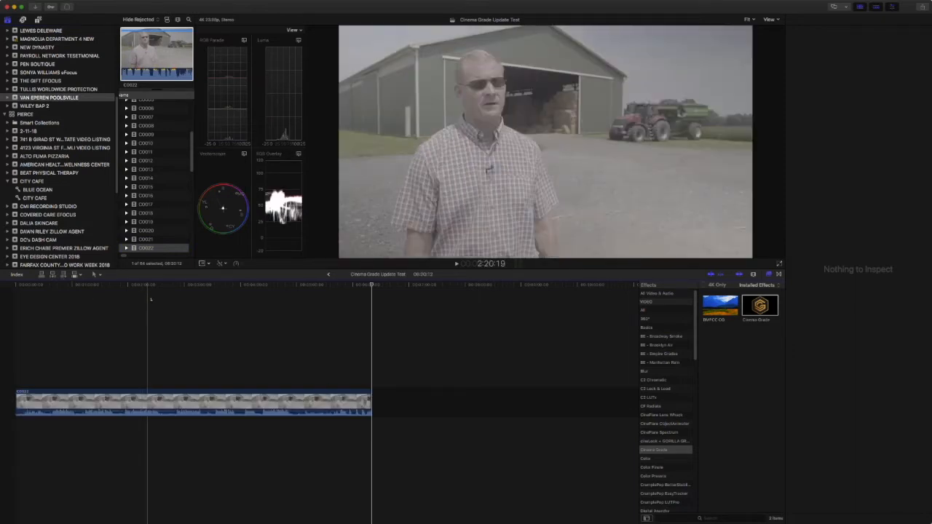
scroll(155, 189, down, 3)
click(149, 238)
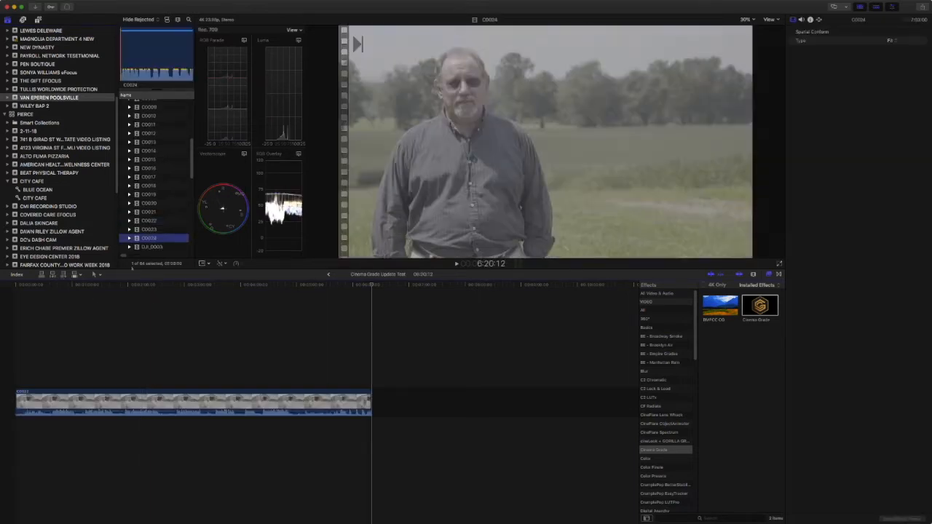
click(63, 275)
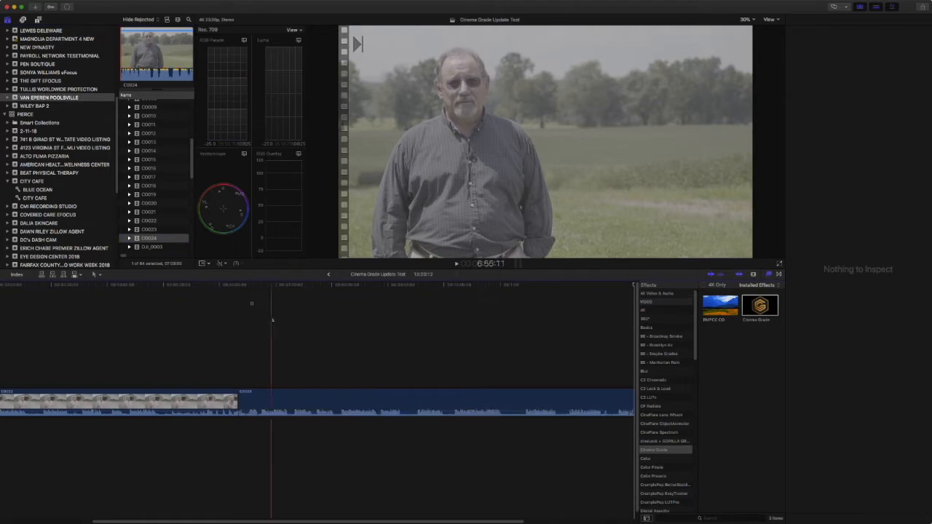
key(shift+z)
Select both clips and drop the Cinema Grade effect onto them.
drag(222, 348, 418, 418)
key(super+4)
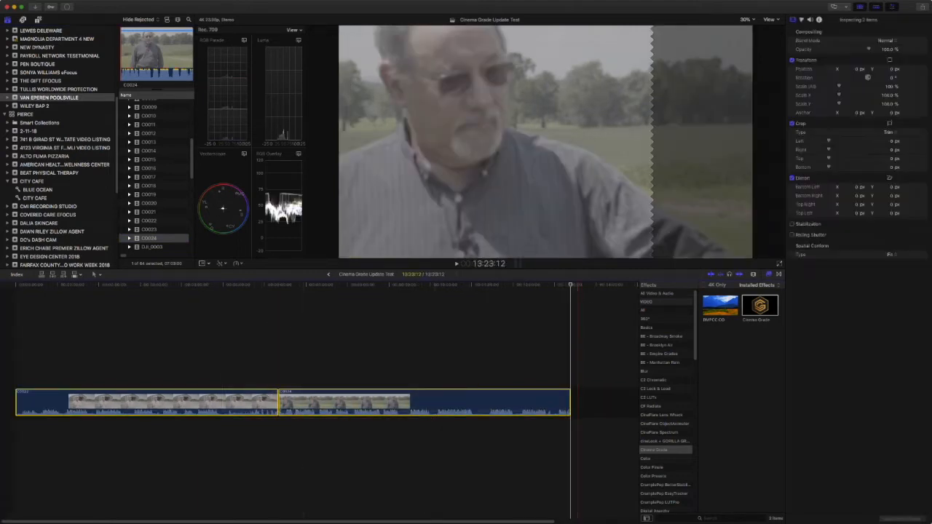
drag(759, 305, 223, 408)
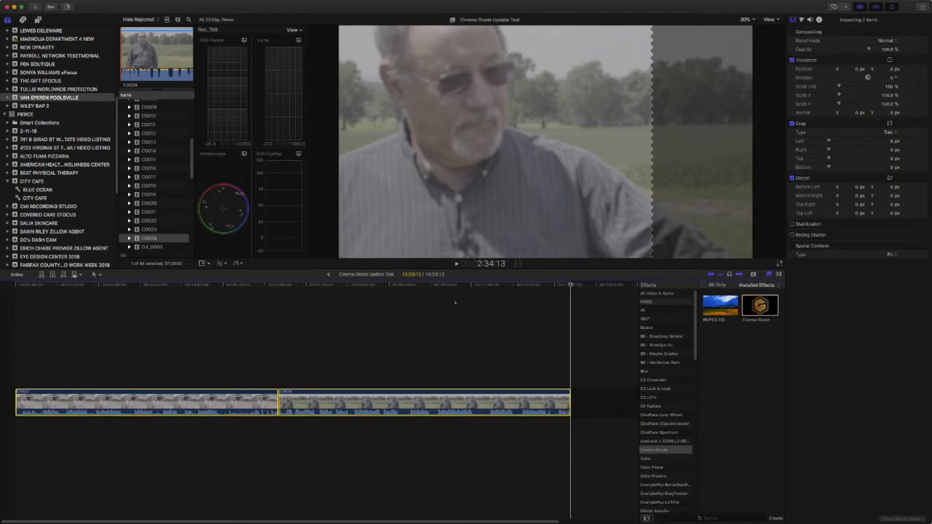
Park on clip C0022 and delete its duplicate second Cinema Grade effect.
click(192, 300)
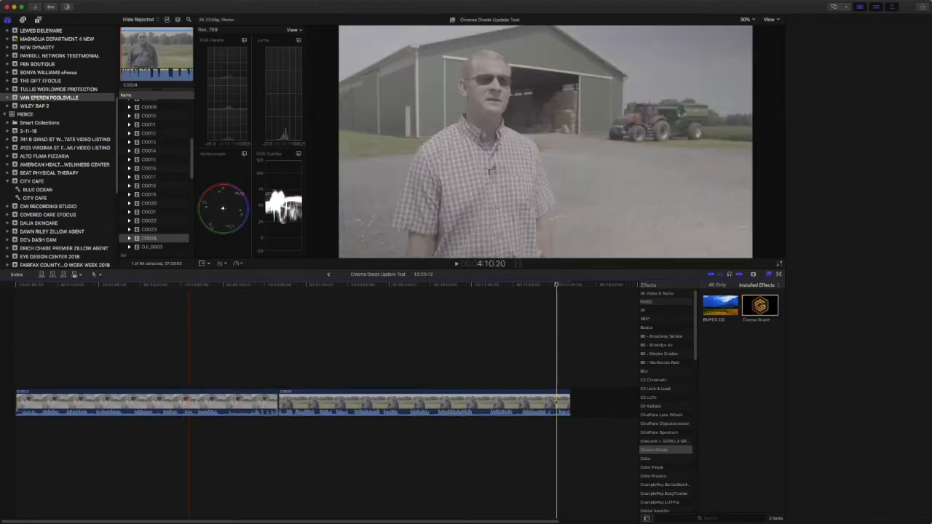
click(195, 402)
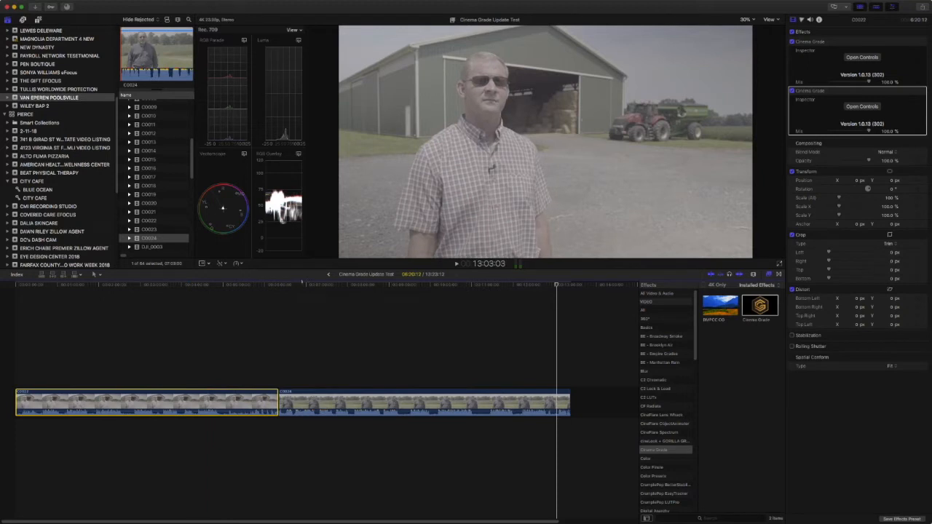
click(191, 297)
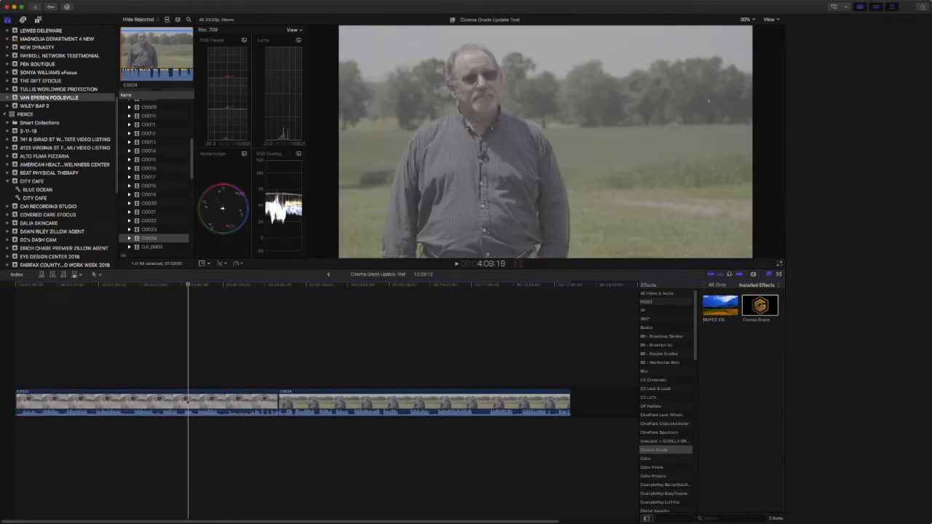
click(214, 299)
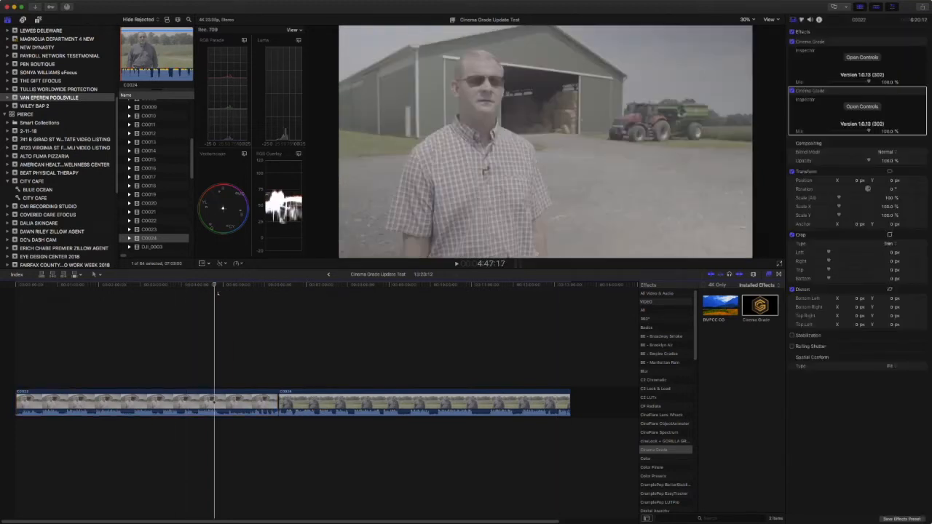
click(844, 99)
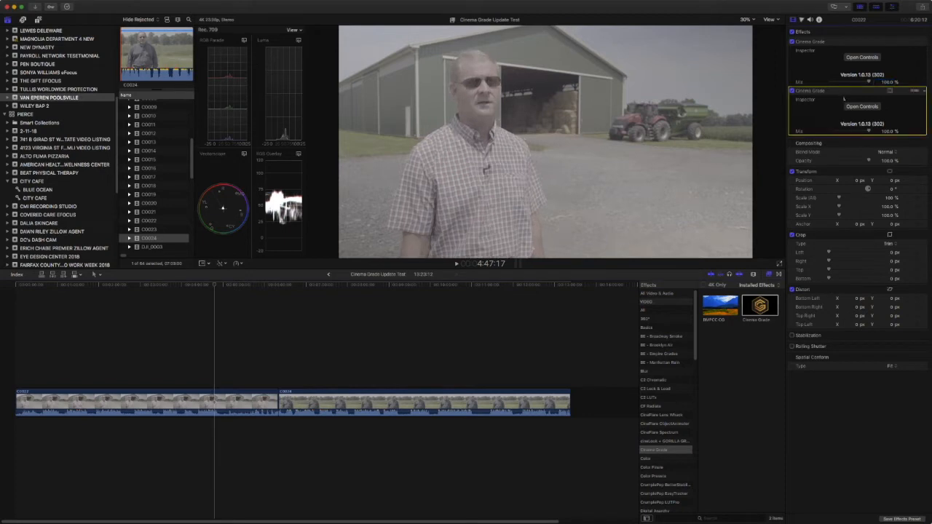
key(Delete)
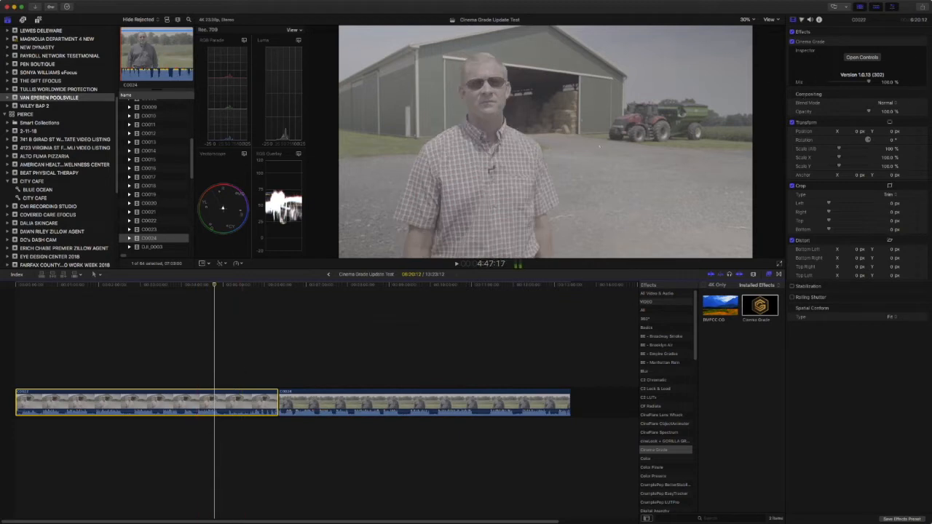
Open Cinema Grade's grading window and turn on video scopes below the image.
click(863, 57)
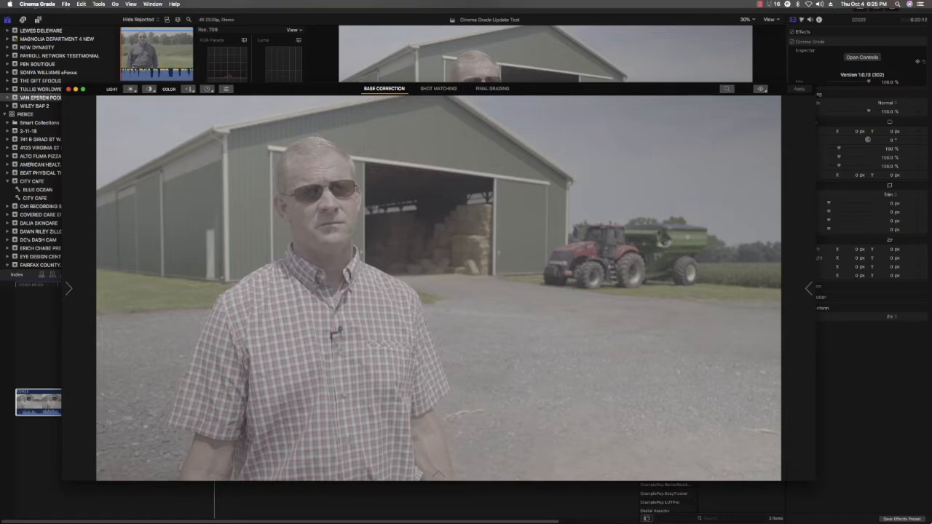
click(131, 4)
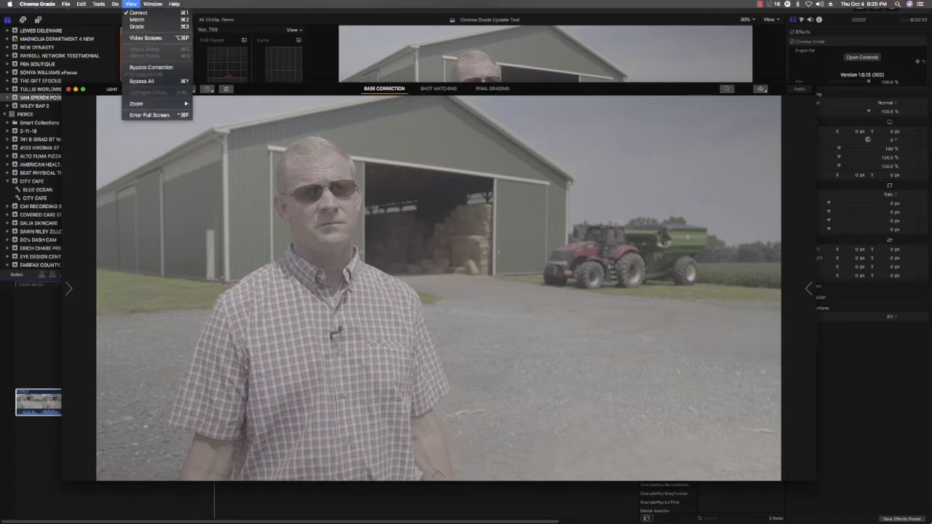
click(146, 37)
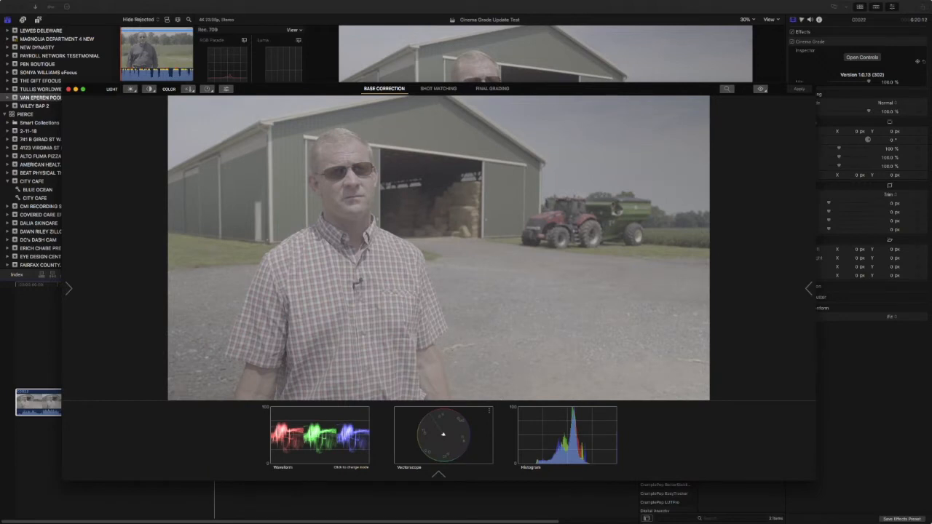
click(493, 89)
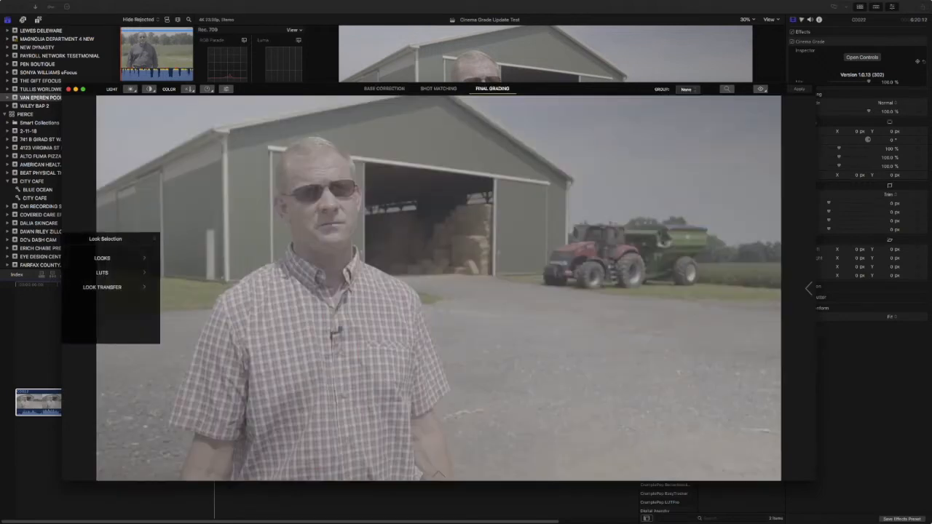
click(131, 3)
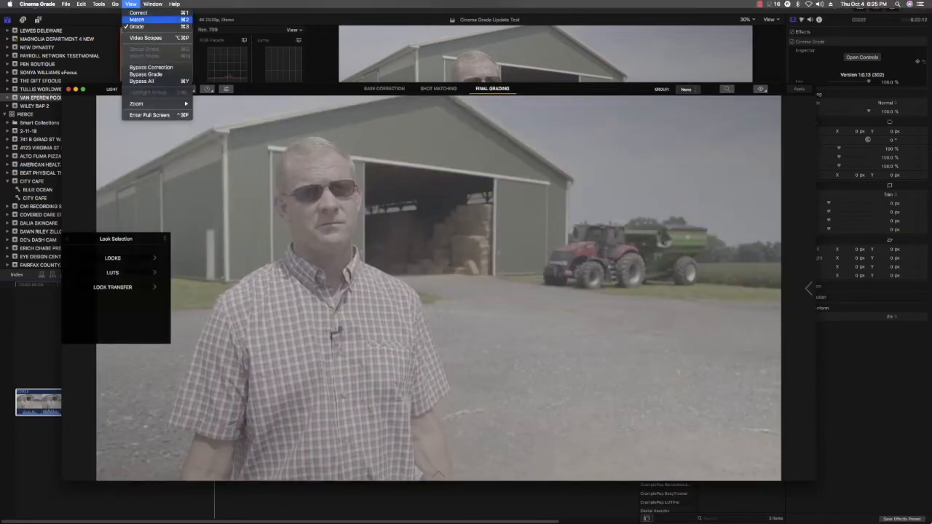
click(152, 38)
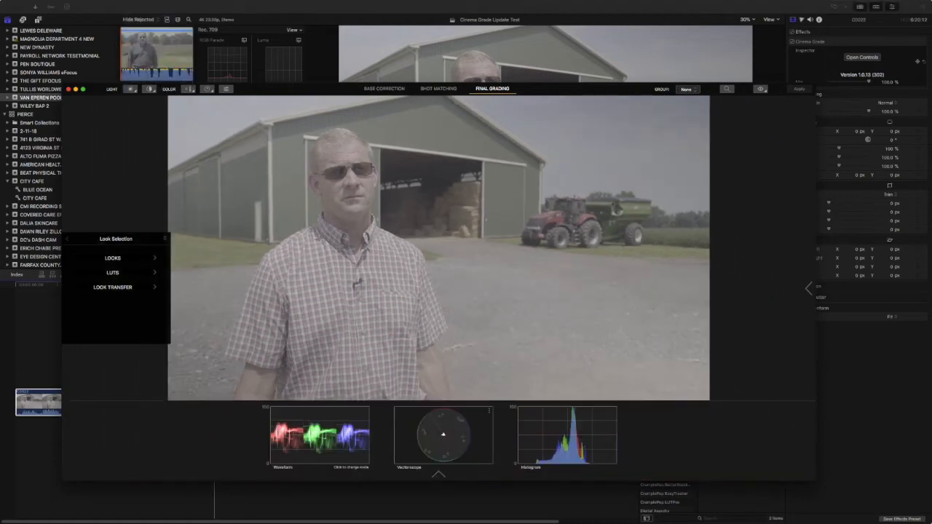
click(384, 89)
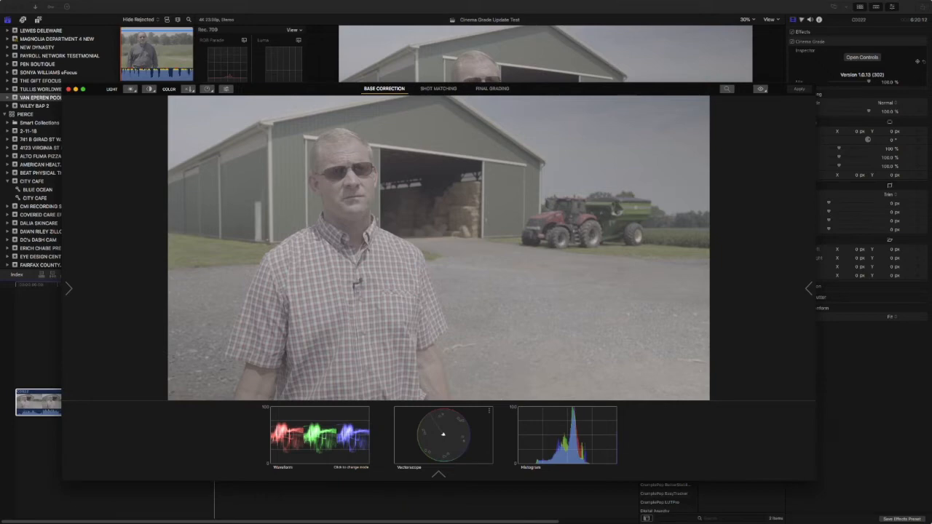
Reposition the grading window higher up over the editor.
drag(314, 89, 345, 241)
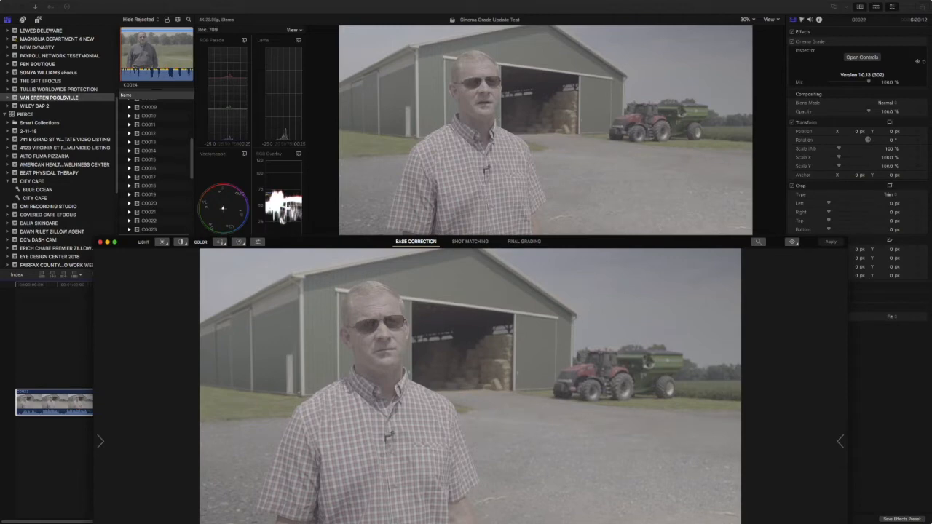
drag(344, 241, 373, 81)
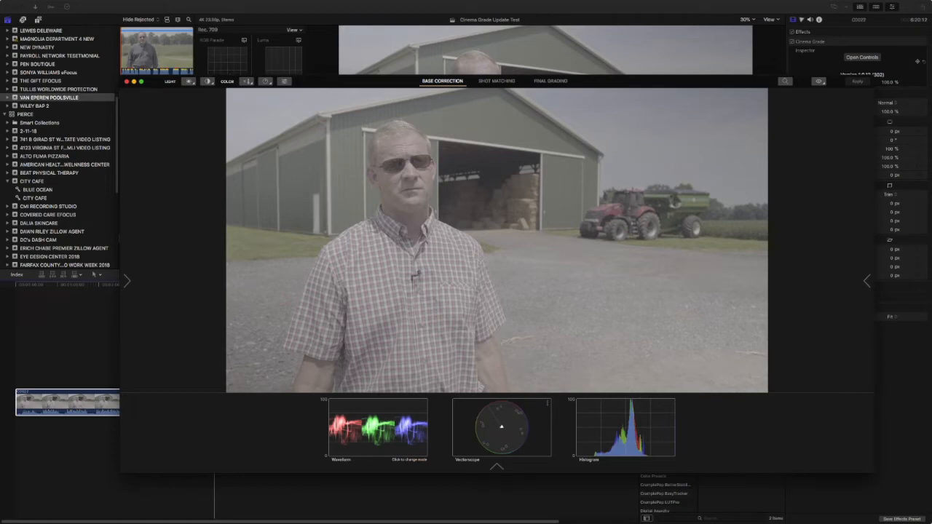
drag(373, 80, 381, 93)
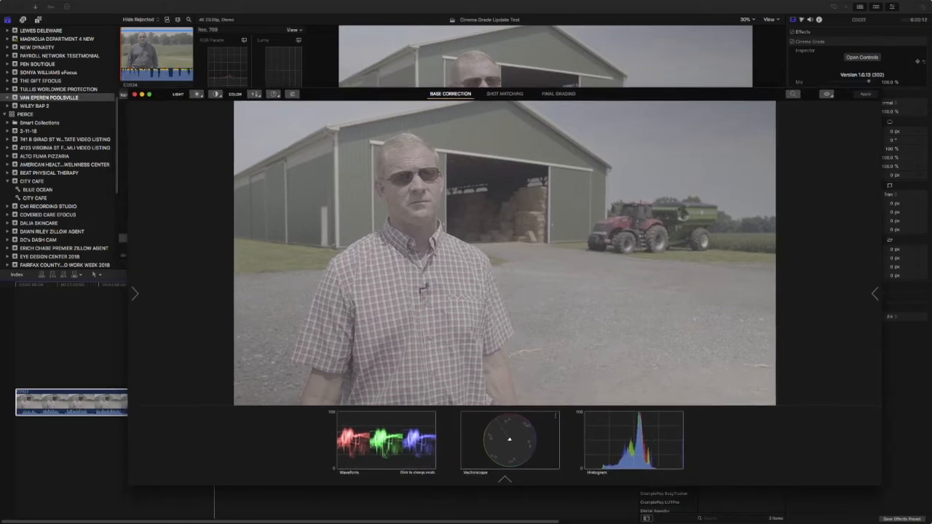
drag(381, 93, 349, 86)
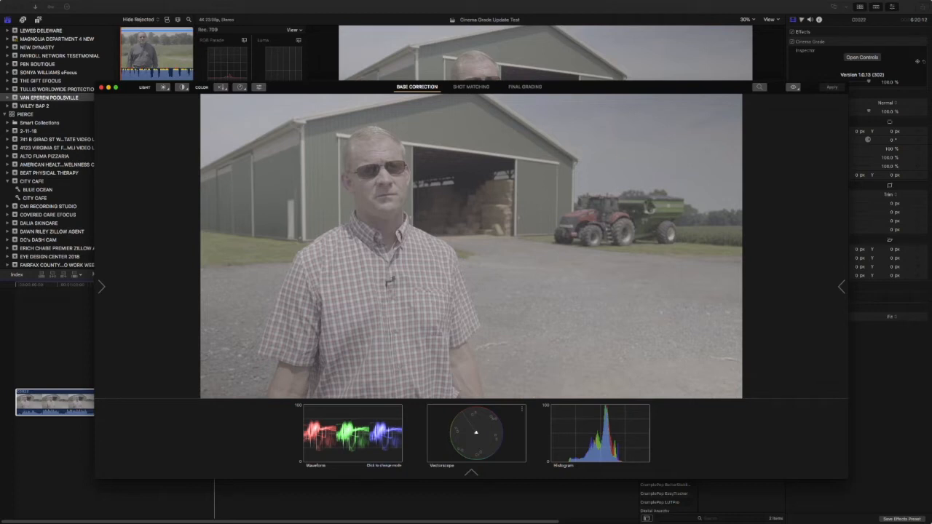
Boost the clip's saturation by dragging up with the Saturation tool.
click(222, 86)
click(246, 115)
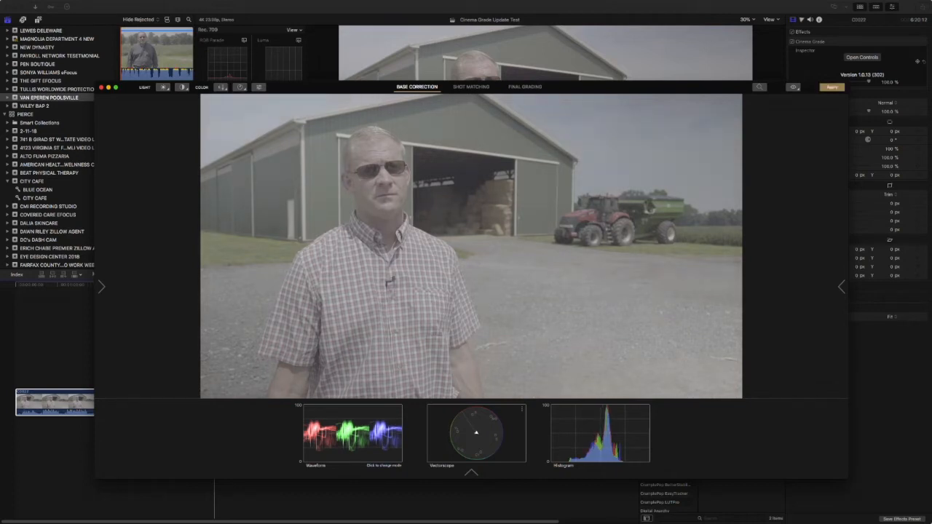
click(240, 87)
drag(313, 240, 329, 202)
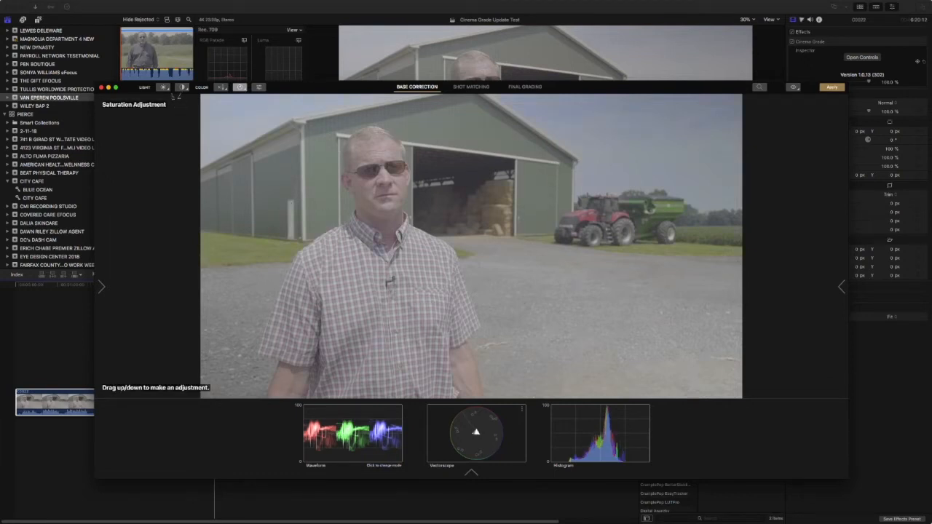
Increase the contrast, then tune exposure up and down to a balanced, brighter level.
click(182, 87)
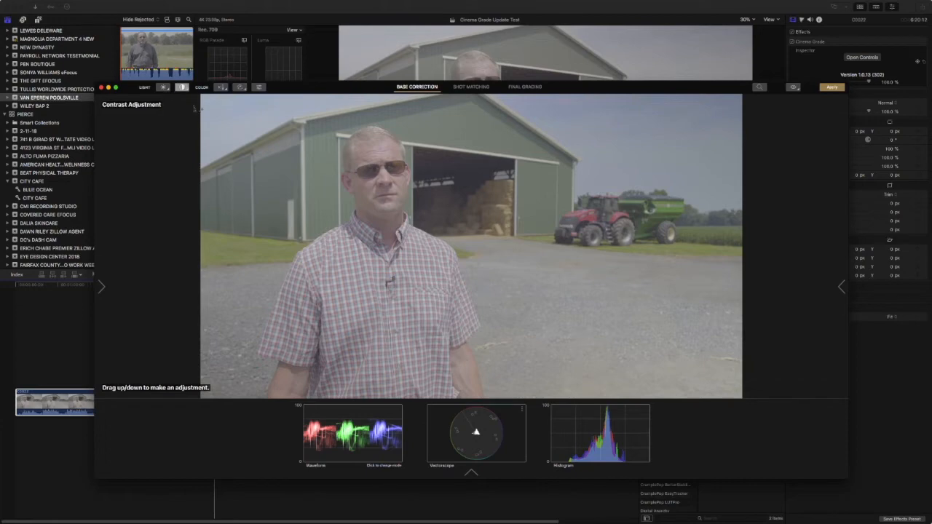
drag(246, 155, 251, 133)
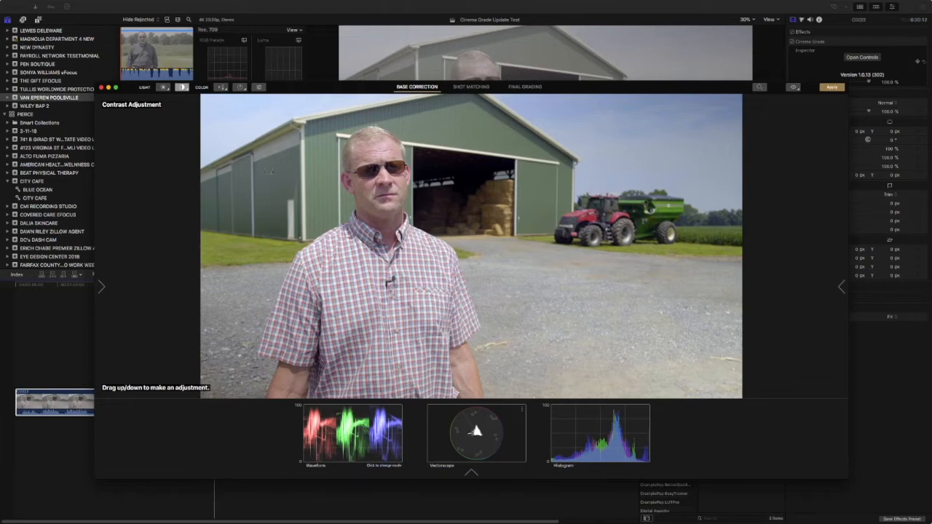
click(163, 87)
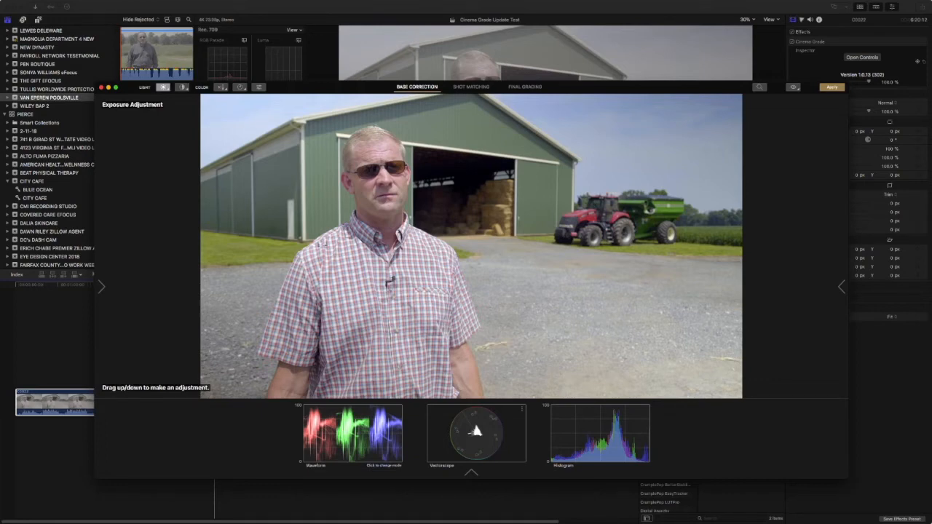
drag(243, 237, 268, 213)
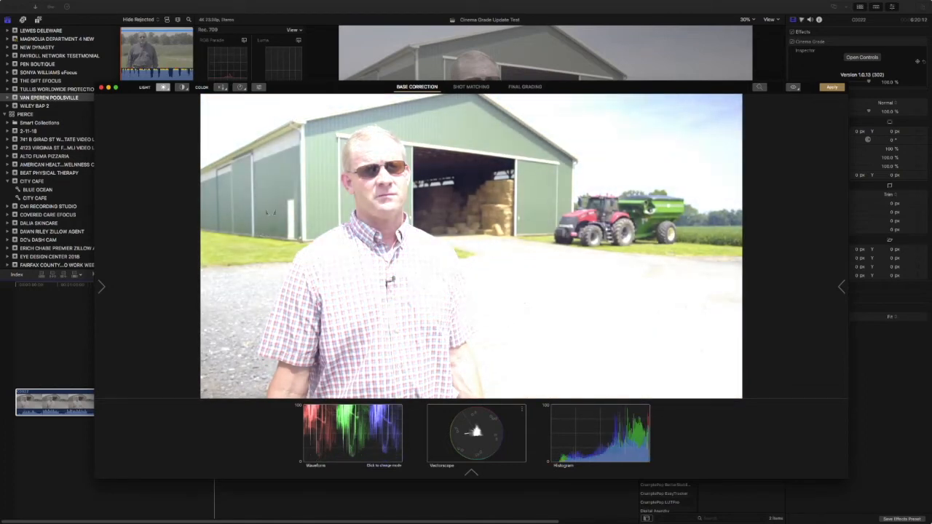
drag(268, 212, 256, 260)
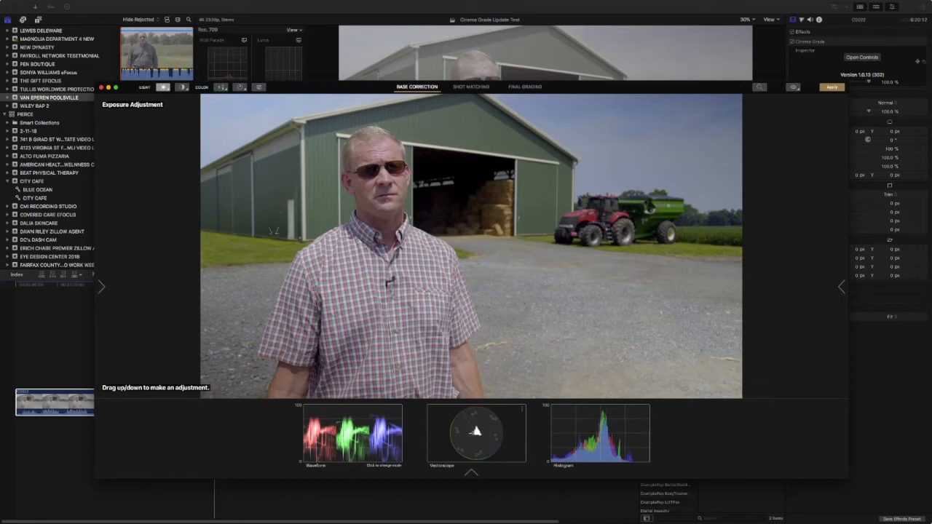
mouse_move(276, 231)
mouse_down()
mouse_move(279, 217)
mouse_move(288, 223)
mouse_up()
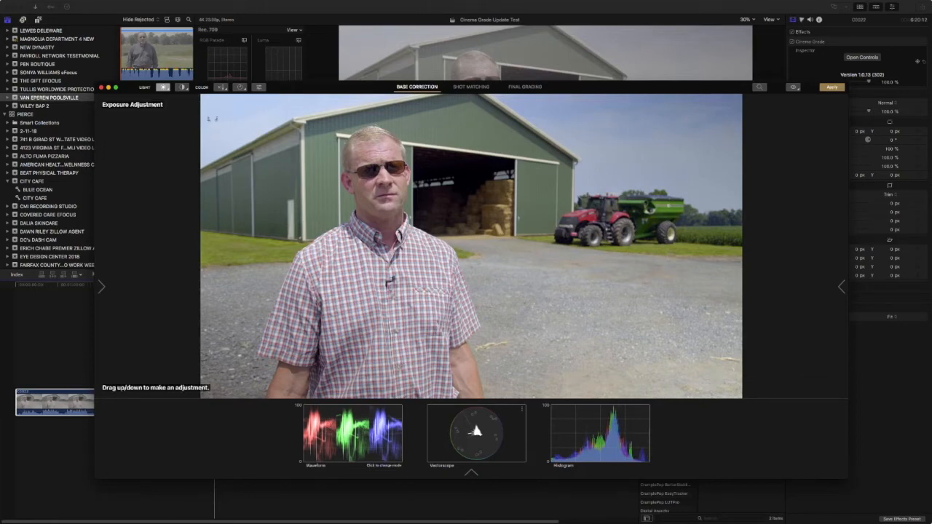
click(163, 87)
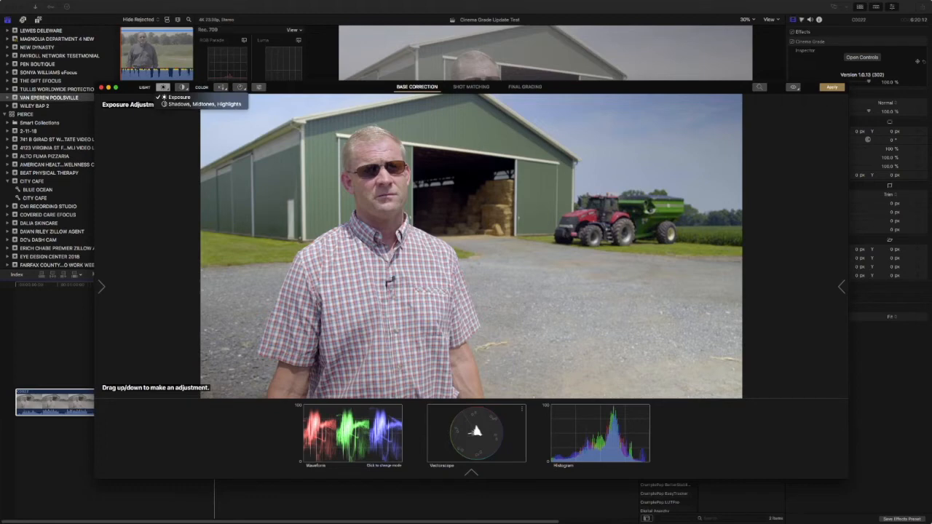
Adjust shadows, midtones and highlights on the forehead and brighten the sky.
click(204, 104)
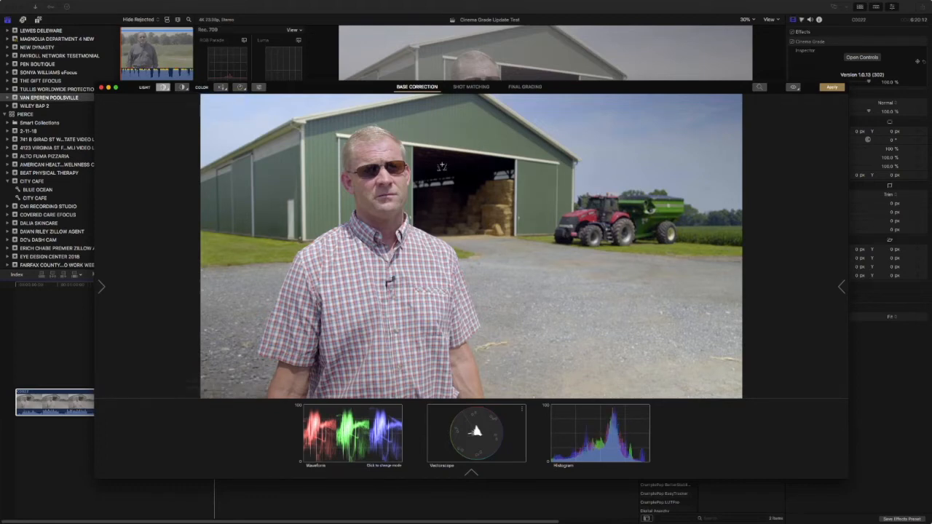
drag(441, 167, 441, 165)
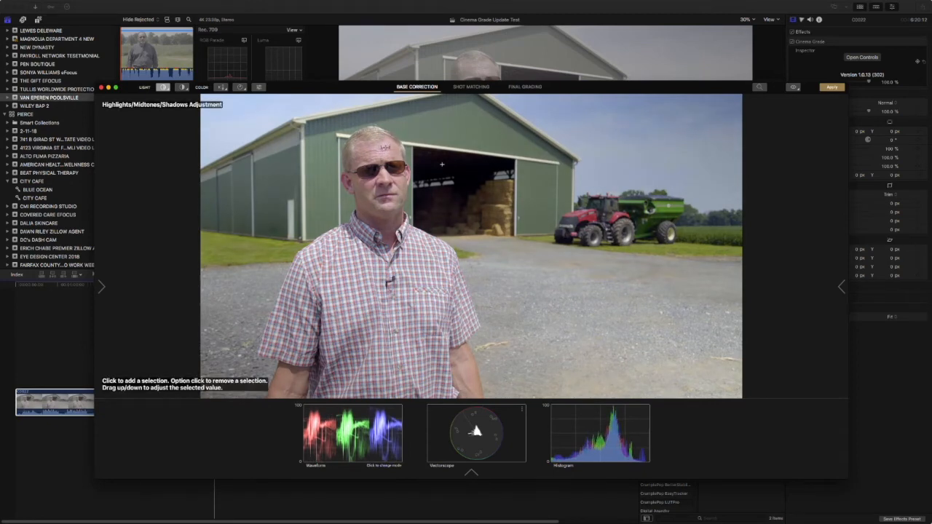
drag(384, 149, 385, 149)
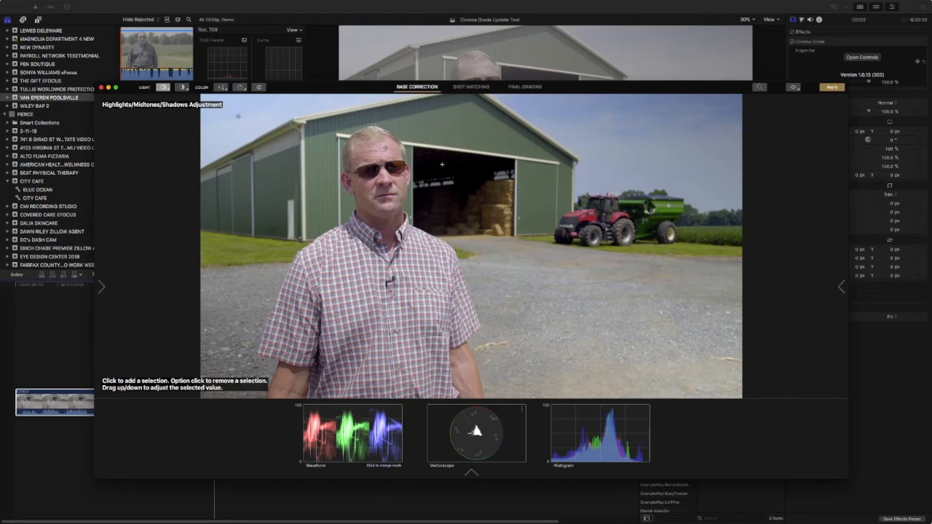
drag(238, 118, 237, 115)
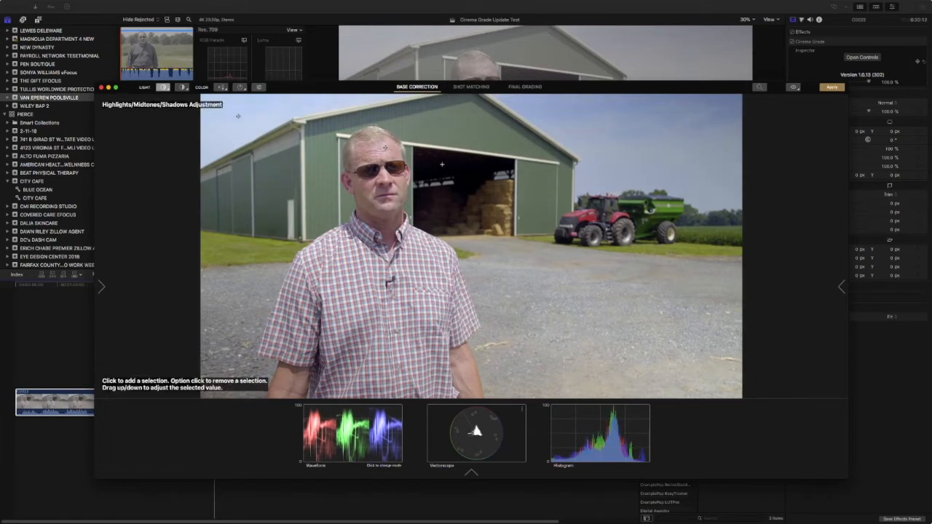
Refine the image contrast and shift the contrast pivot point.
click(182, 87)
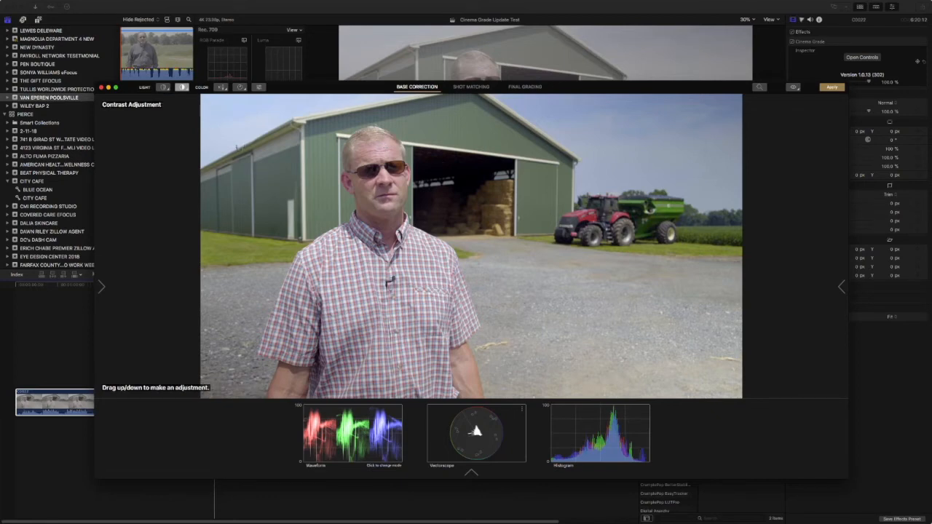
drag(237, 145, 239, 144)
click(181, 86)
click(193, 106)
drag(276, 195, 287, 127)
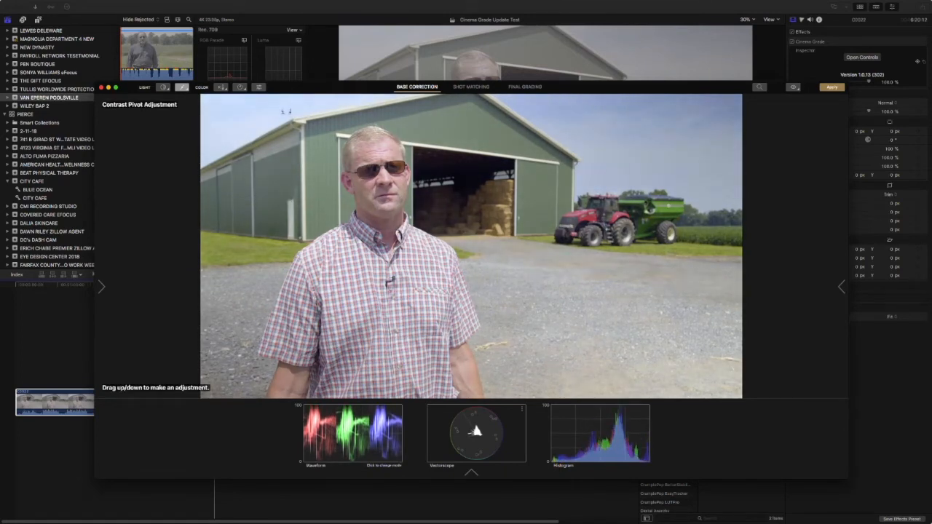
Try a cool blue temperature shift, undo it, and nudge the colour tint slightly.
click(221, 86)
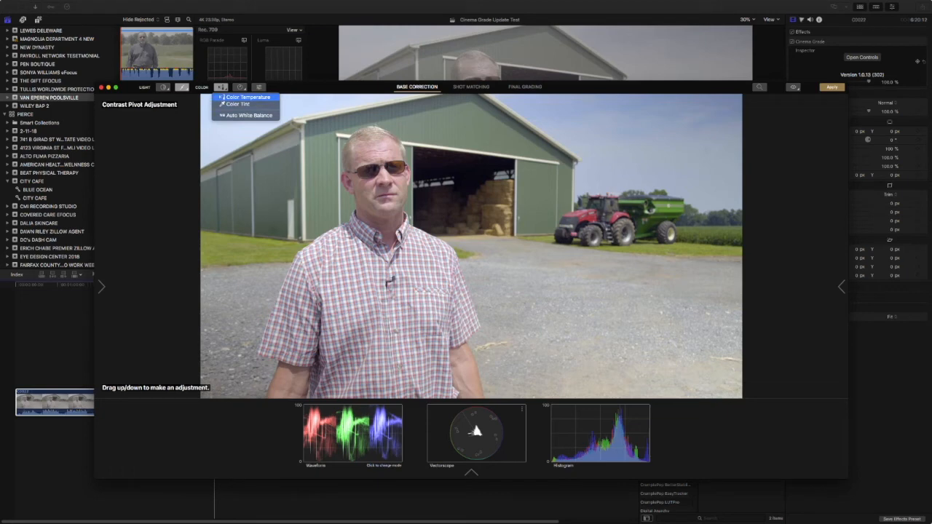
click(223, 97)
drag(240, 166, 270, 205)
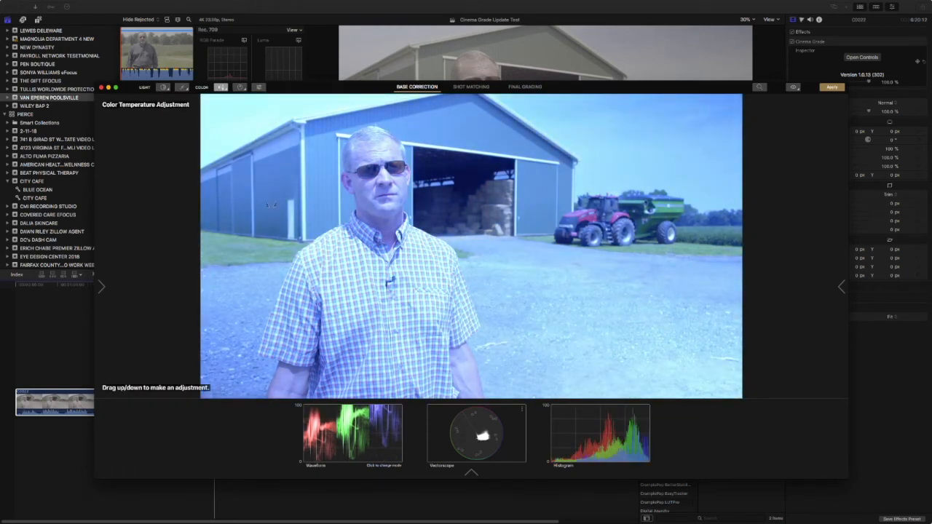
key(super+z)
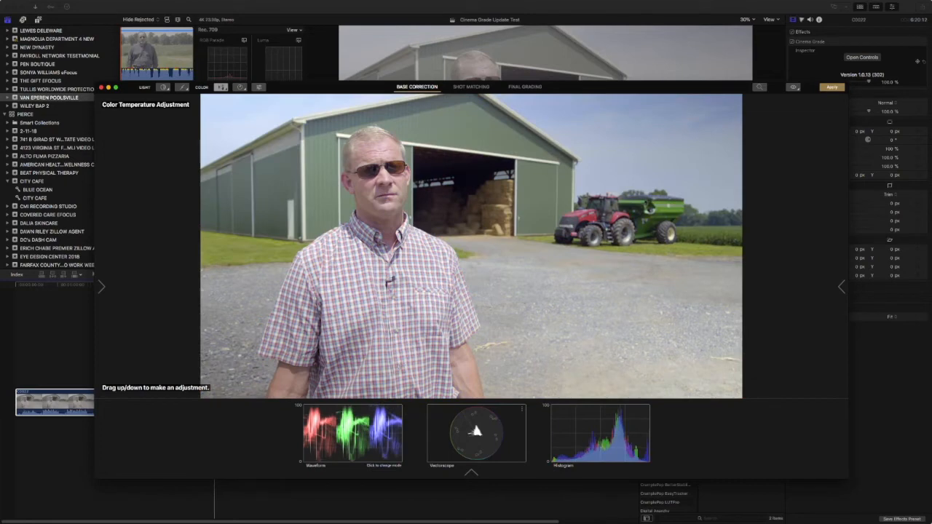
click(222, 87)
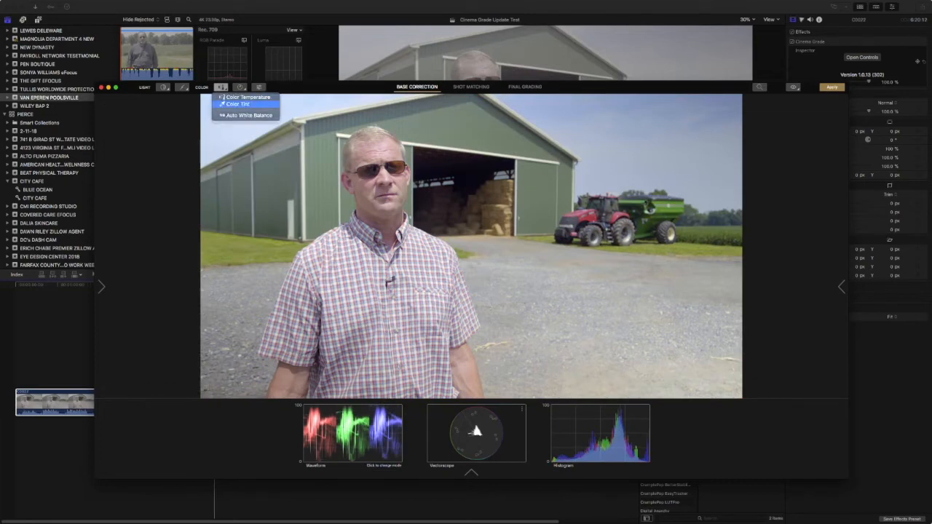
click(237, 103)
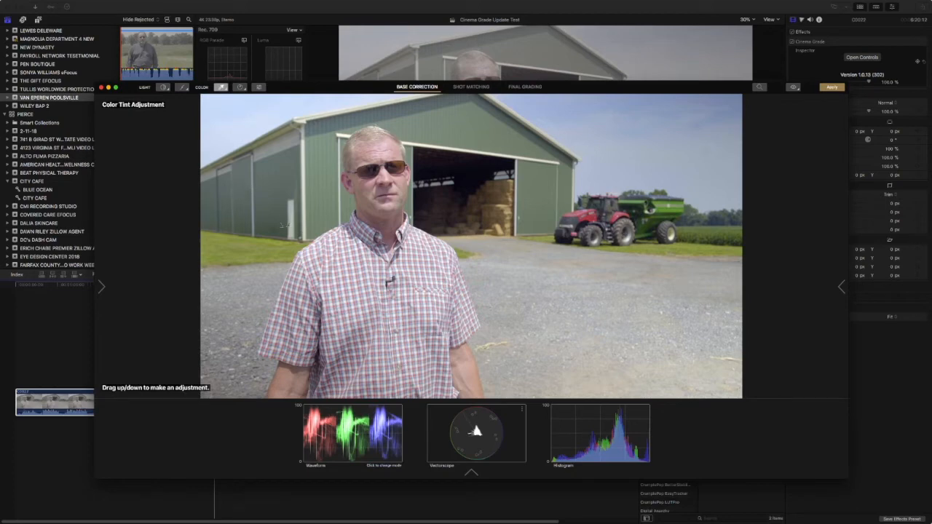
drag(292, 220, 280, 222)
Drain and then restore the image saturation, ending on Hue/Saturation/Luma.
click(240, 87)
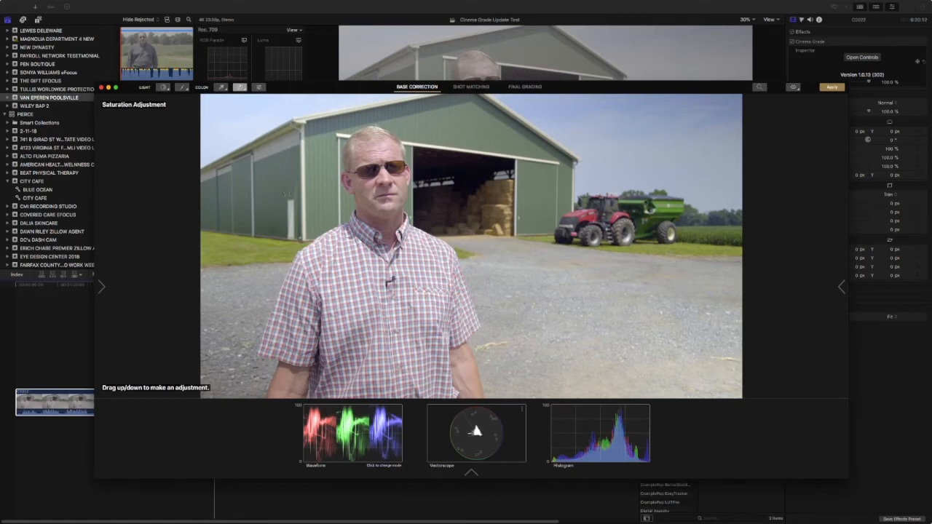
drag(471, 246, 471, 292)
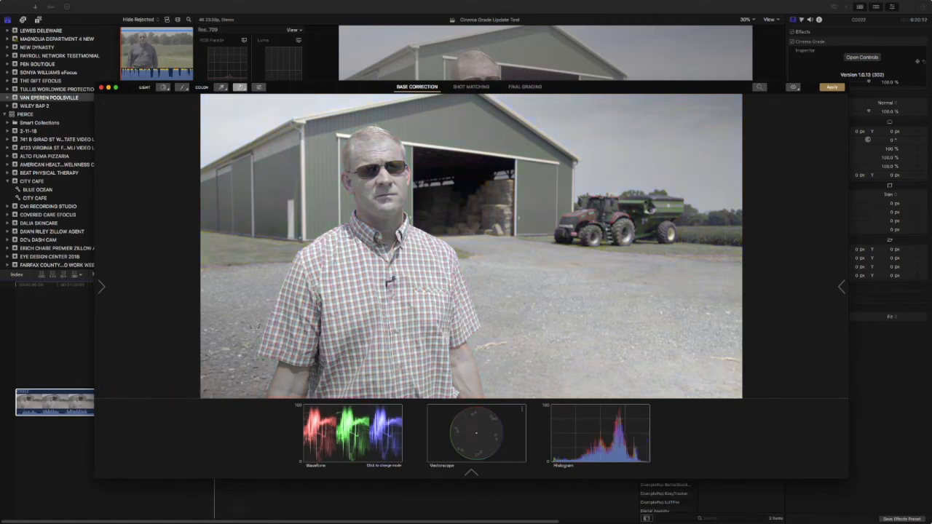
drag(256, 326, 125, 129)
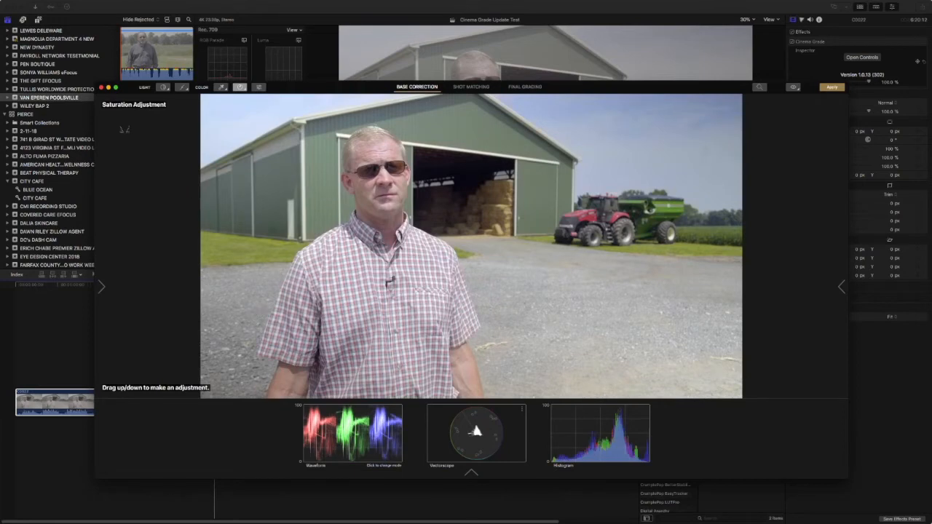
click(258, 88)
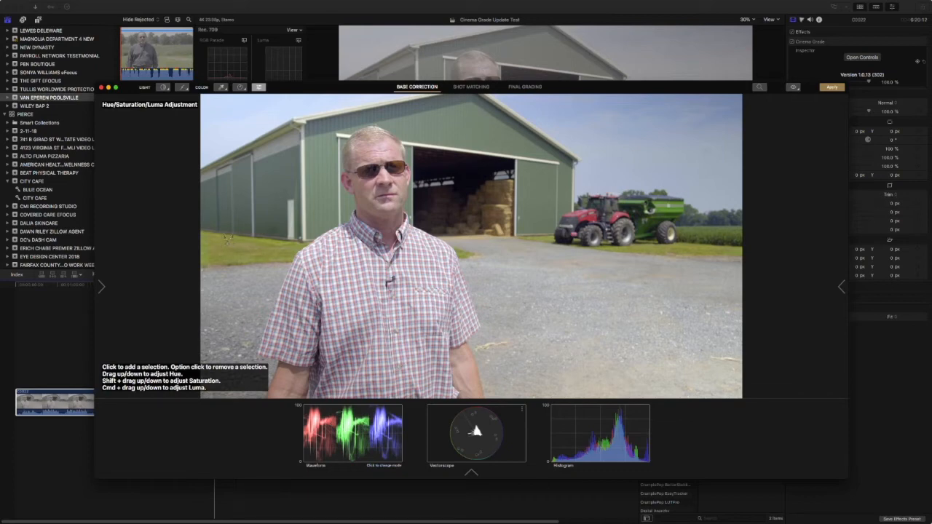
Make the grass more vivid then darker, nudge red-orange tones, and open Shot Matching.
mouse_move(225, 257)
mouse_down()
mouse_move(220, 289)
mouse_move(223, 246)
mouse_up()
drag(228, 245, 220, 319)
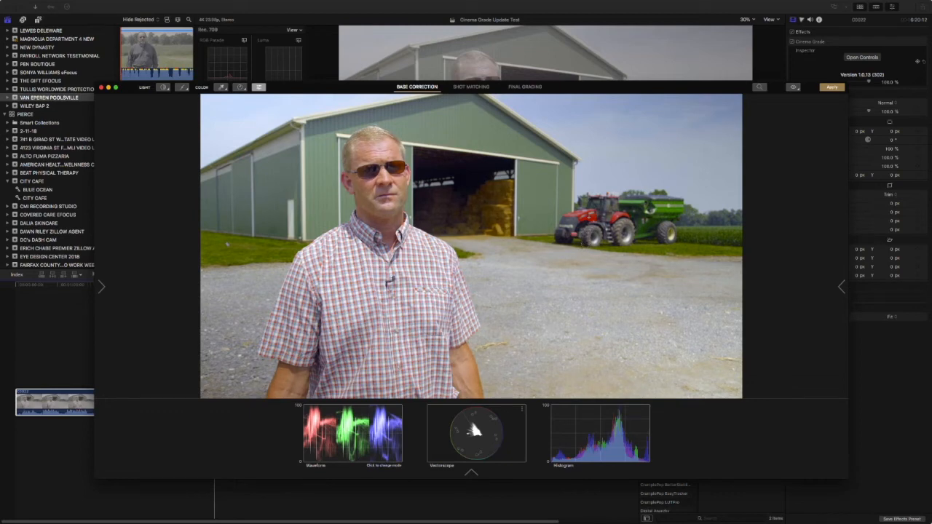
mouse_move(591, 217)
mouse_down()
mouse_move(582, 214)
mouse_move(591, 217)
mouse_up()
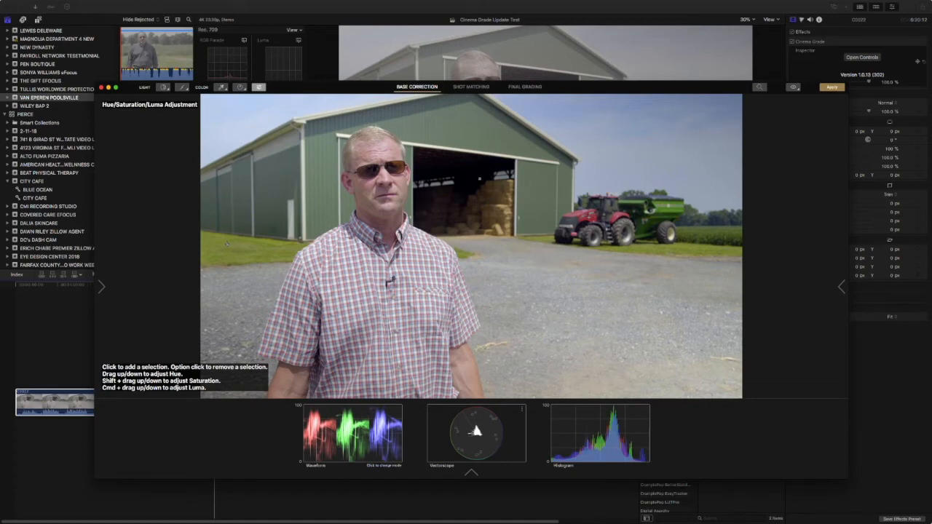
click(471, 88)
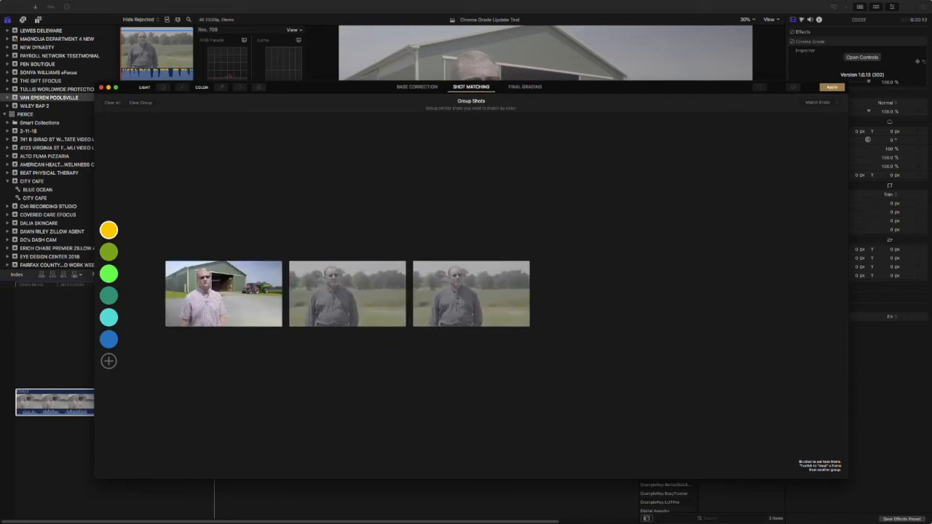
Glance at the View menu, dismiss it, and switch to Final Grading with Cmd+3.
click(130, 4)
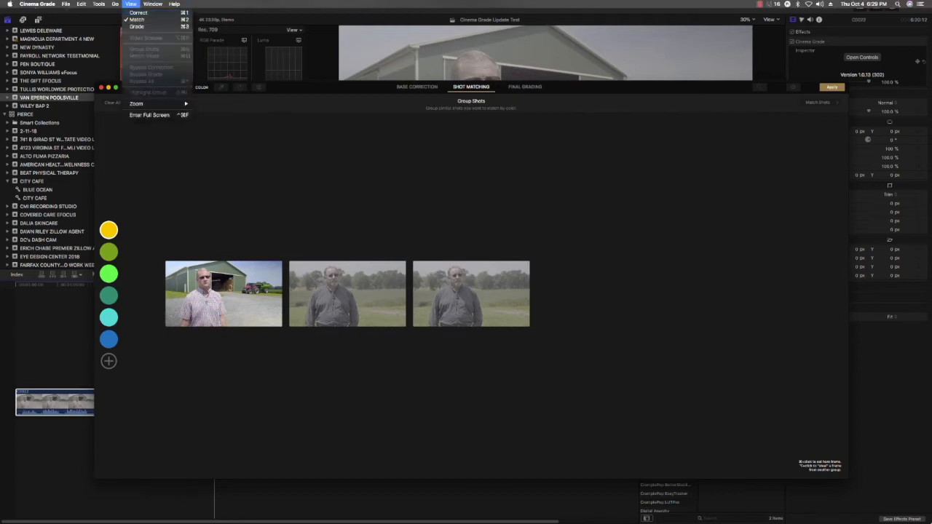
key(Escape)
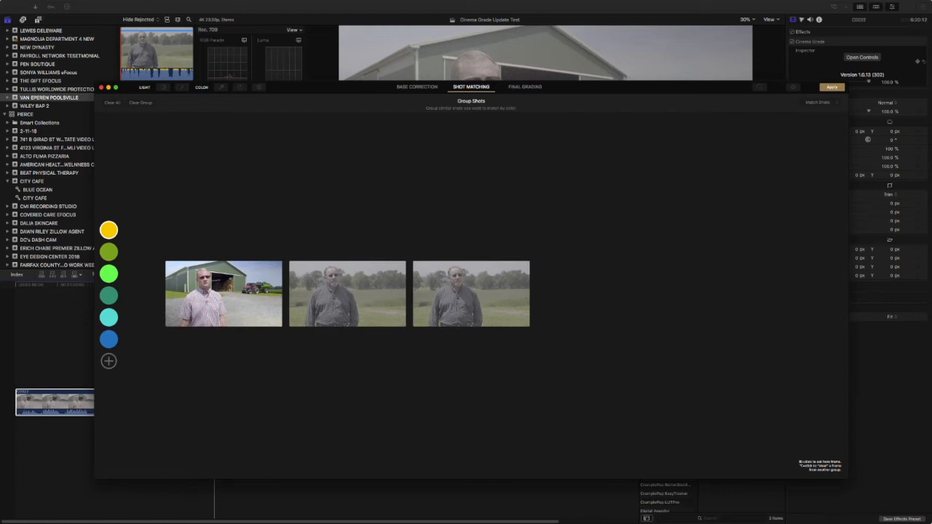
key(super+3)
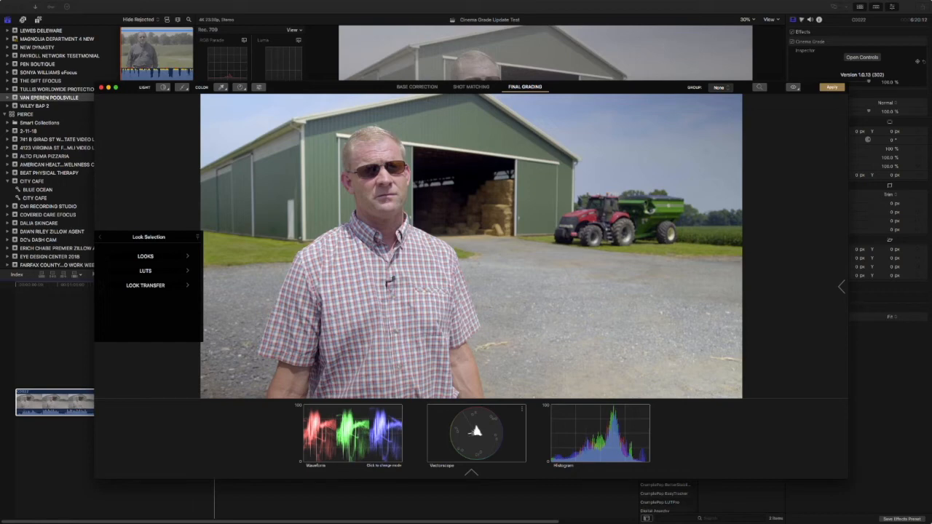
Set Cinema Grade's LUTs folder to OSIRIS REC 709.
click(65, 3)
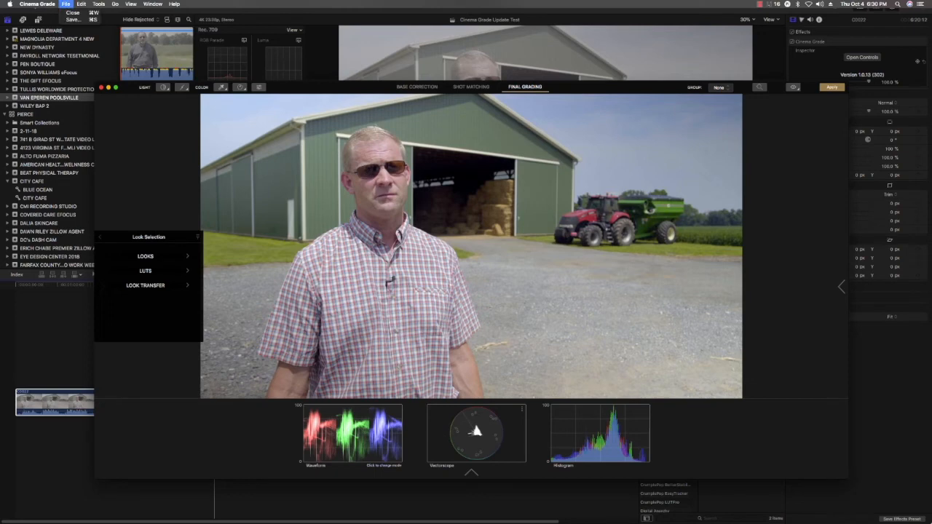
mouse_move(37, 4)
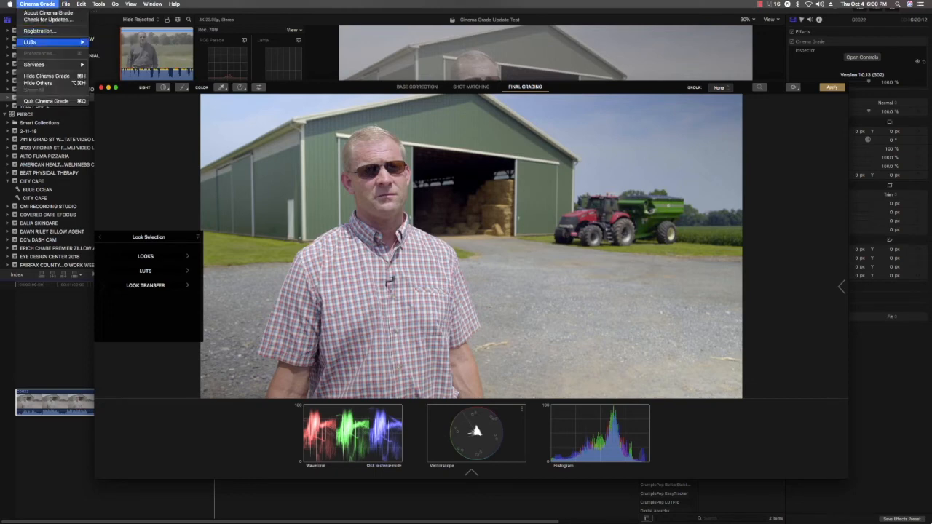
mouse_move(44, 42)
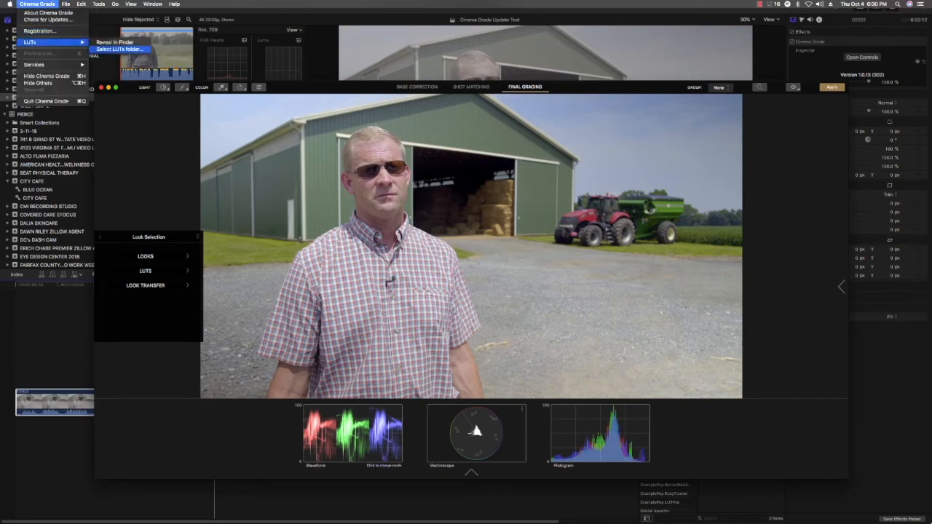
click(120, 49)
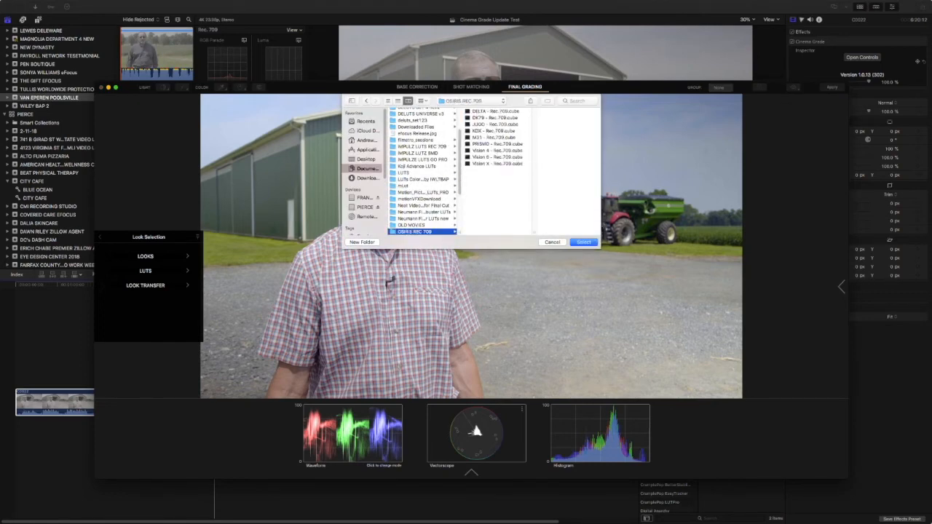
key(Return)
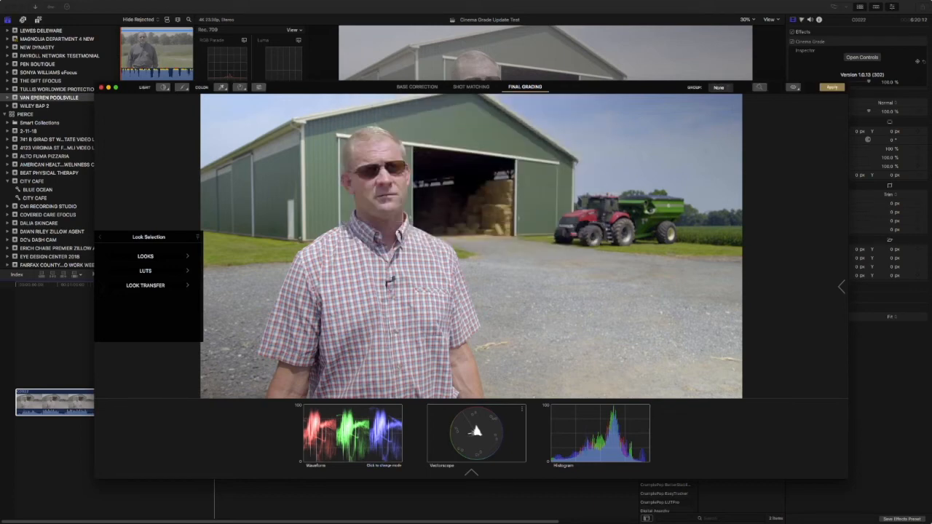
Apply the Vision 6 - Rec.709 LUT from the ROOT folder to clip C0022.
click(145, 270)
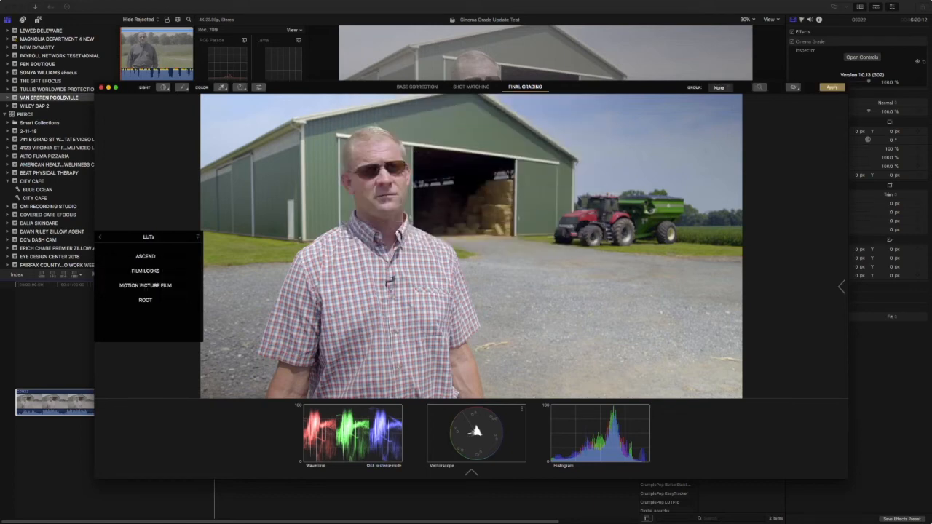
click(145, 300)
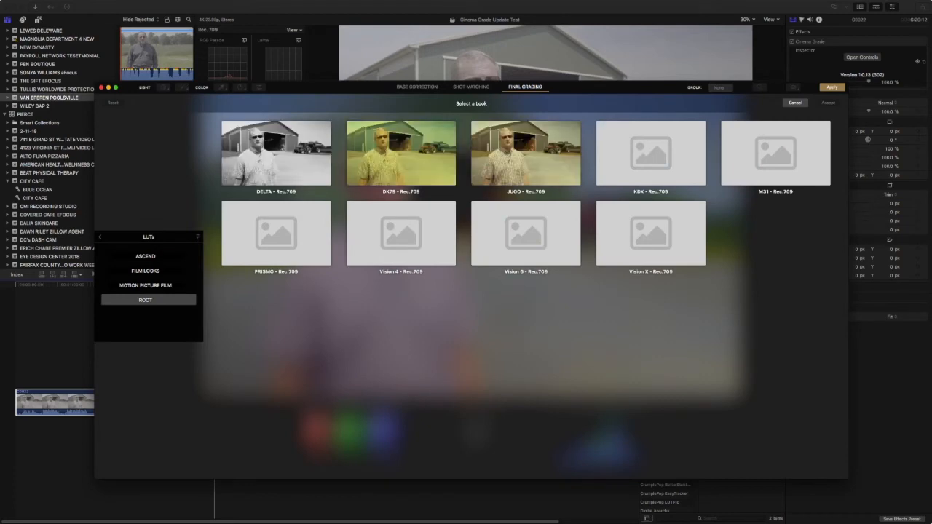
click(526, 234)
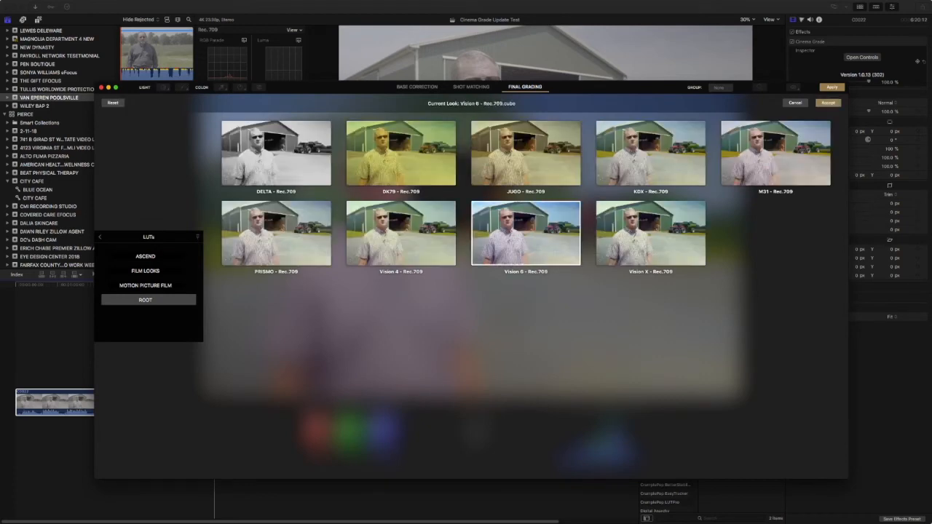
click(828, 103)
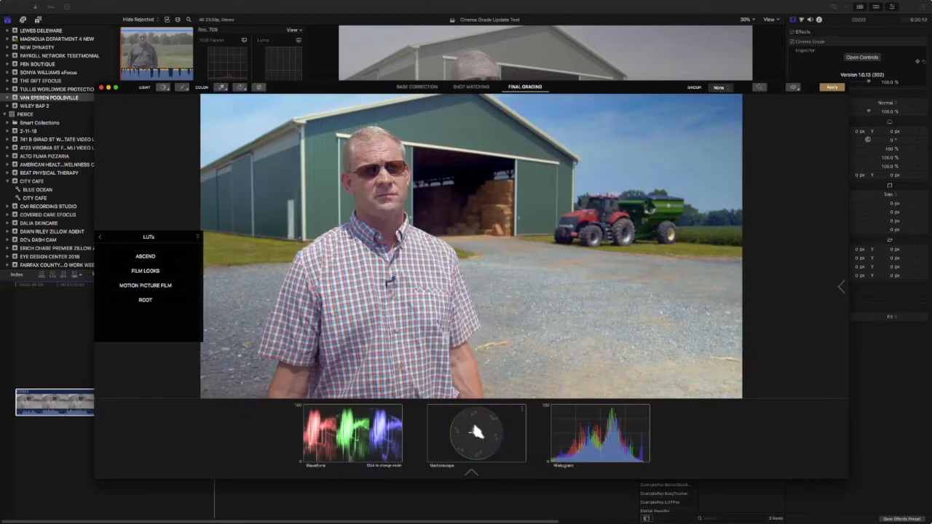
mouse_move(841, 287)
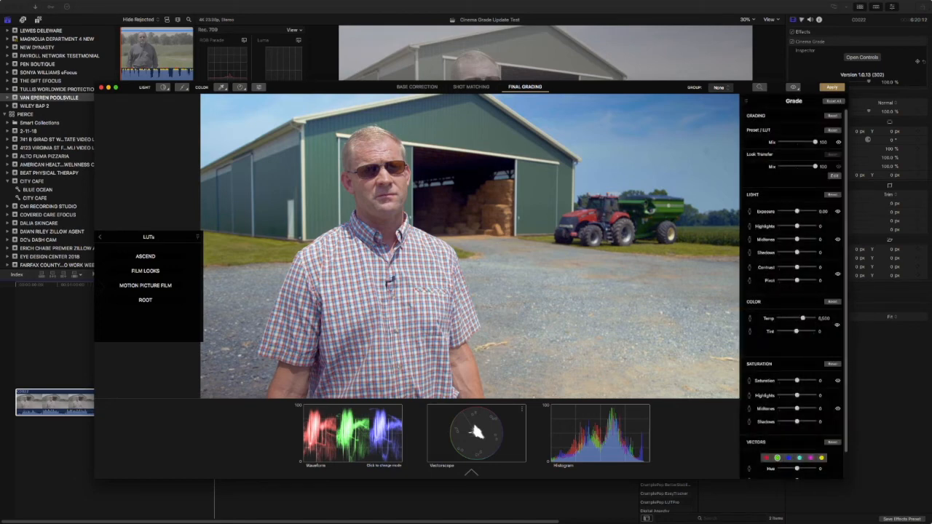
Toggle the Vision 6 LUT off and on to compare, then lower its mix.
click(838, 143)
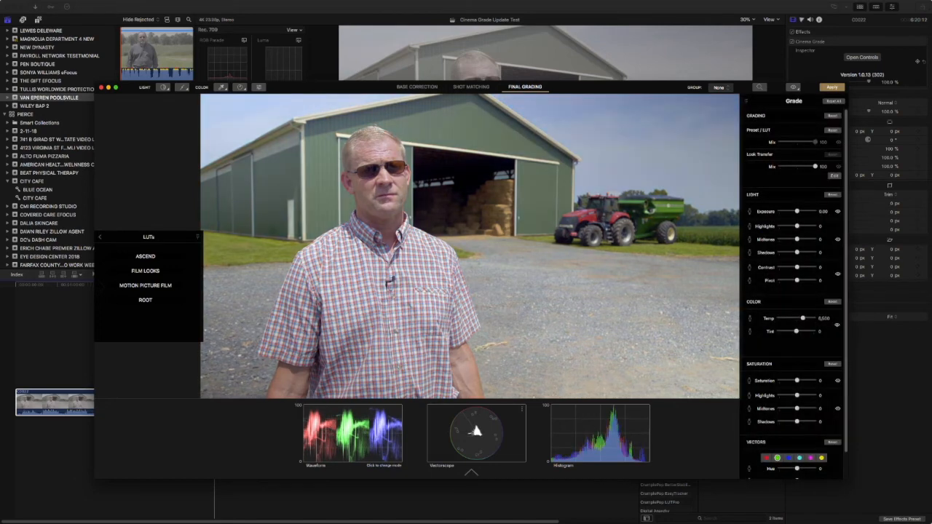
click(838, 142)
click(838, 142)
click(838, 142)
drag(815, 142, 806, 142)
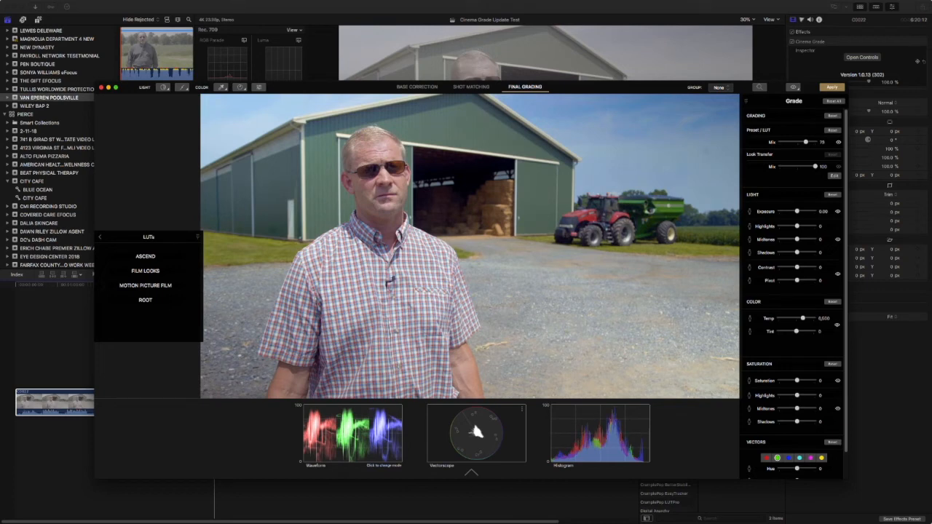
Lower the barn clip's exposure to about -0.01 with the Light > Exposure tool.
click(163, 88)
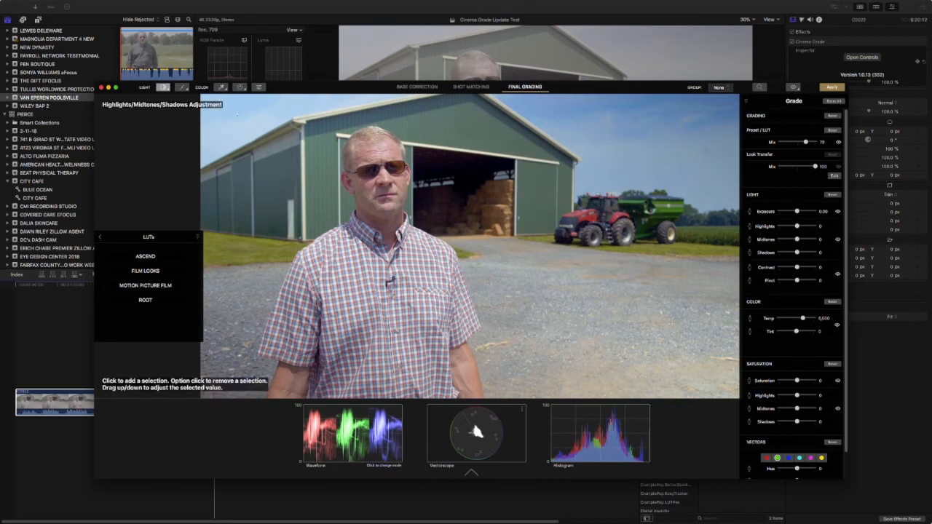
click(164, 87)
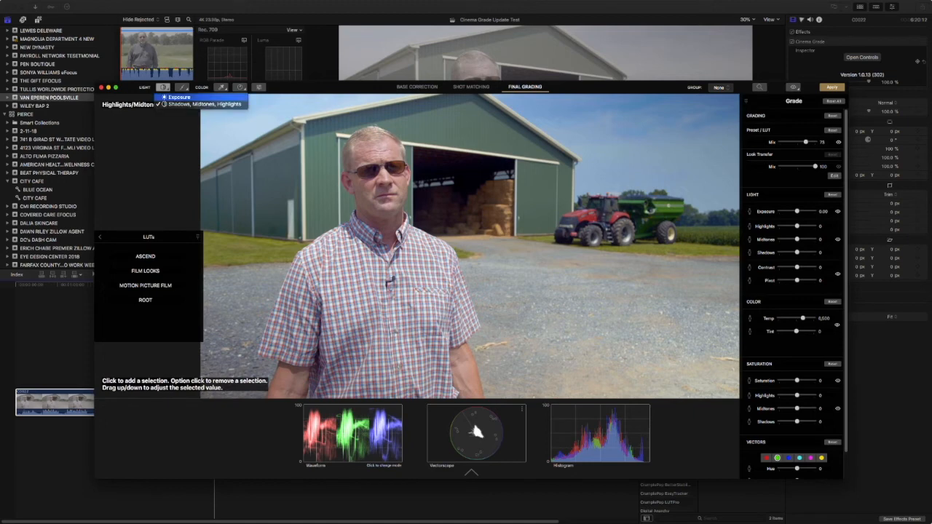
click(179, 97)
drag(261, 112, 257, 125)
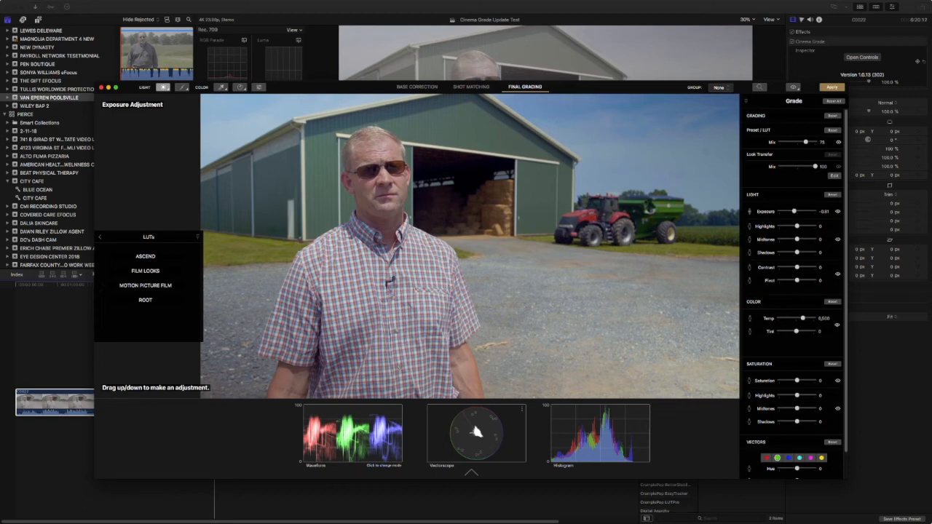
drag(328, 87, 304, 227)
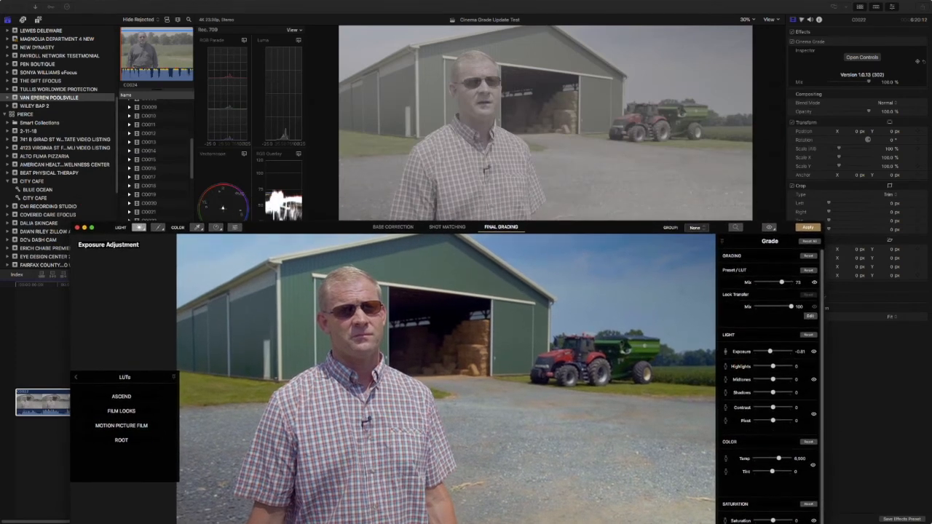
Apply the barn clip's grade and paste C0023's effects onto clip C0024.
click(808, 228)
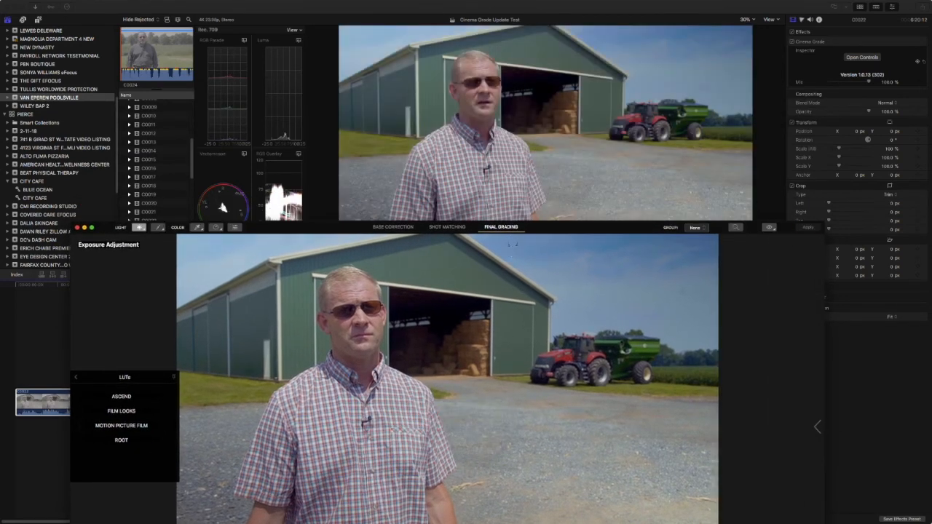
drag(597, 227, 665, 464)
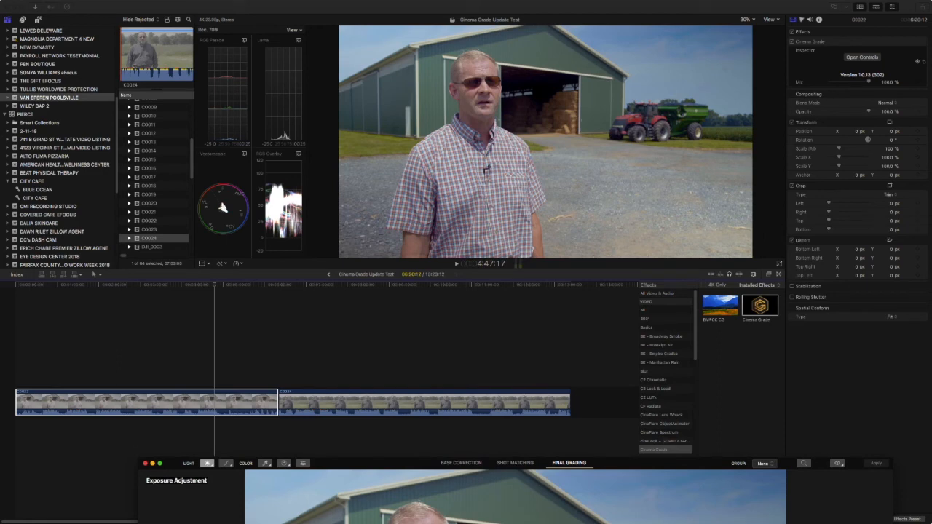
click(223, 402)
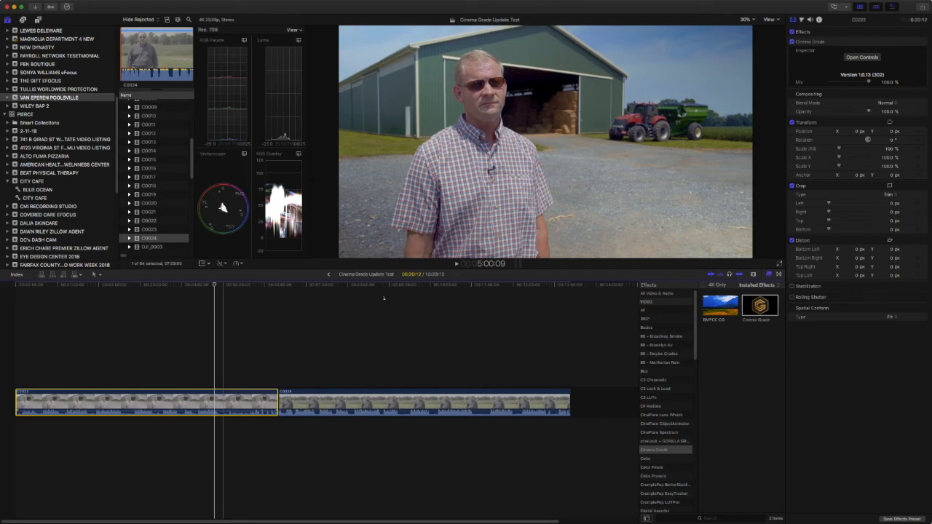
click(378, 409)
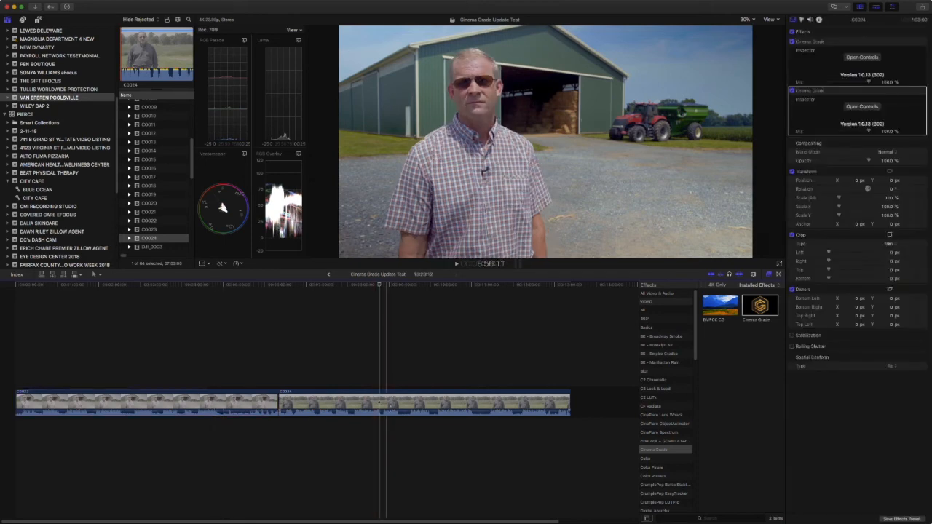
key(alt+super+v)
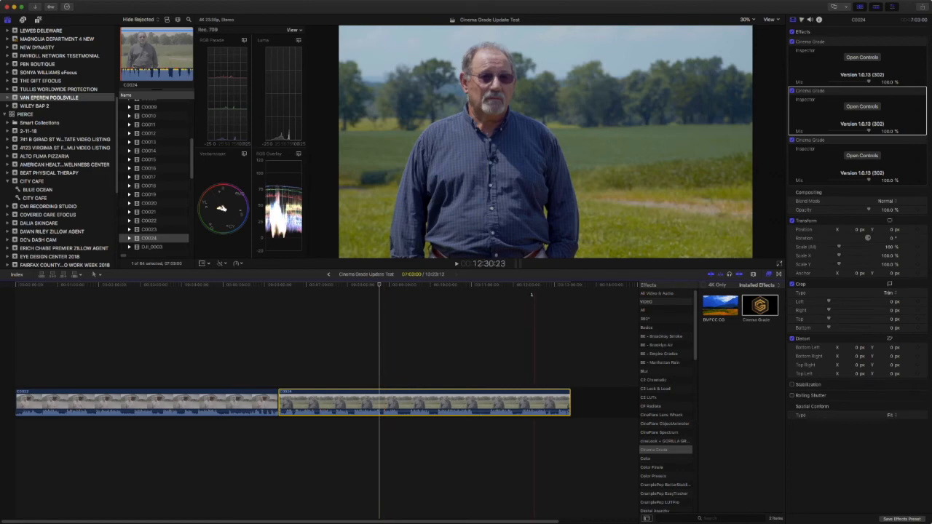
Delete the duplicate Cinema Grade effects on C0024 and reopen its Cinema Grade controls.
click(860, 101)
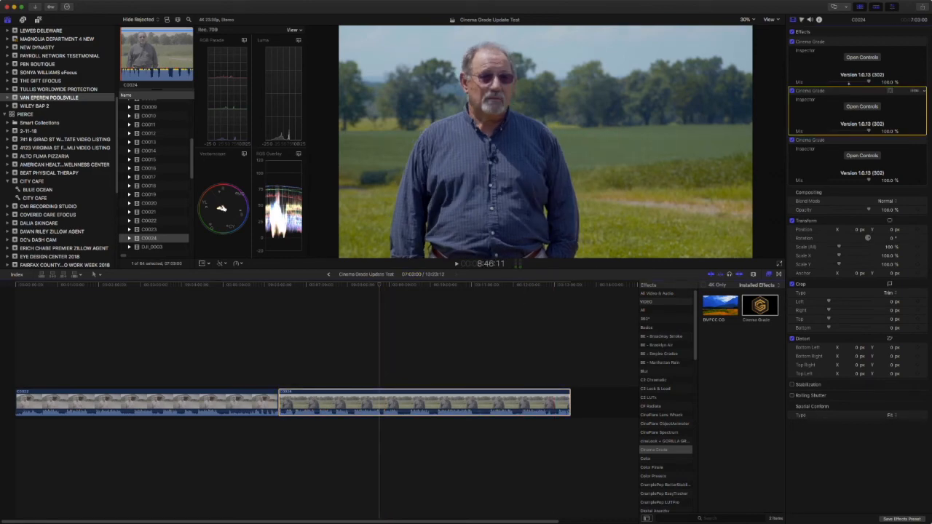
key(Delete)
click(850, 51)
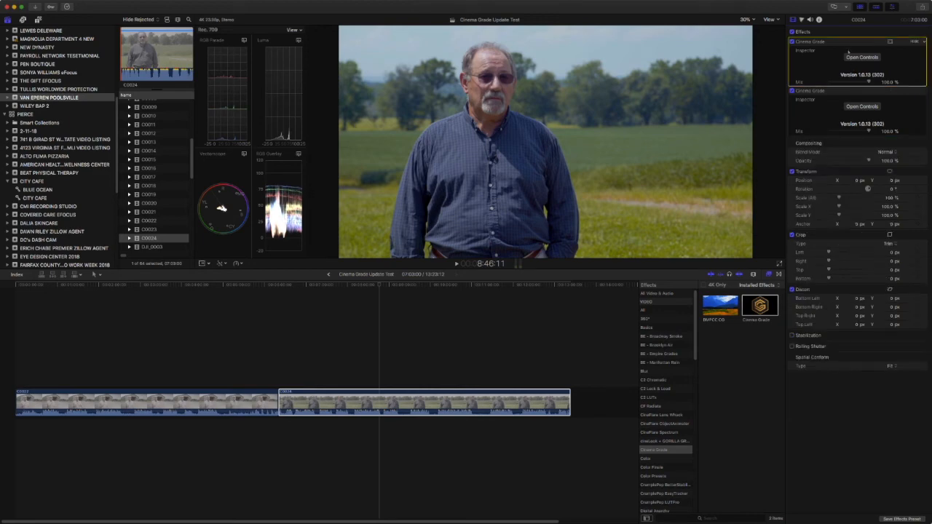
key(Delete)
click(862, 58)
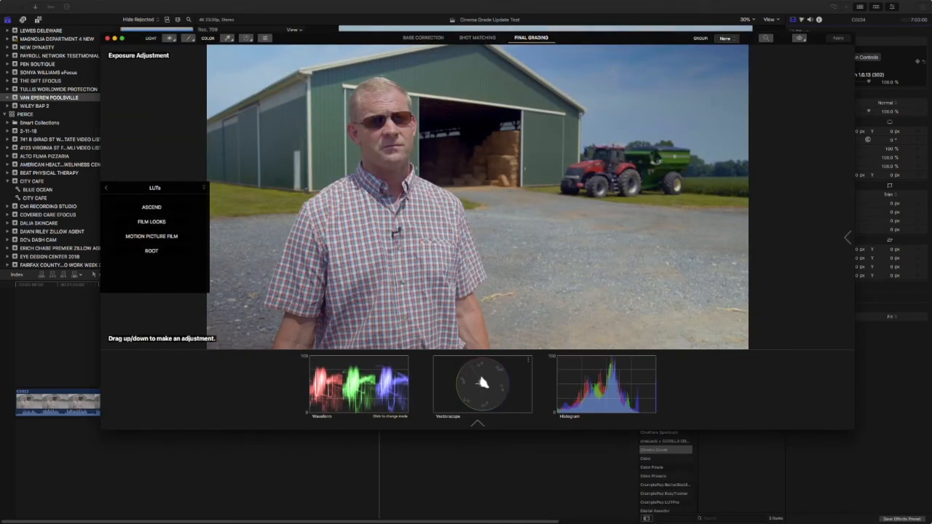
Turn on Video Scopes from Cinema Grade's View menu.
click(423, 38)
click(477, 422)
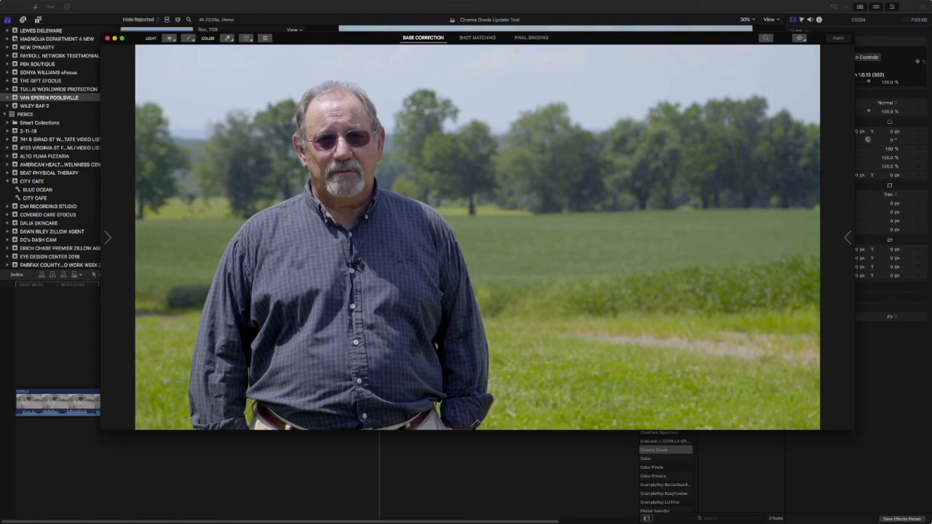
mouse_move(37, 3)
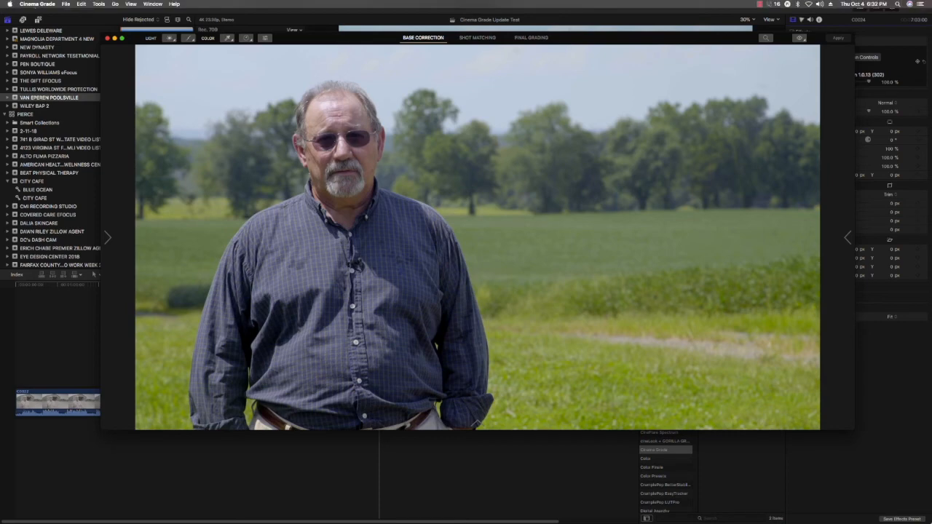
click(130, 4)
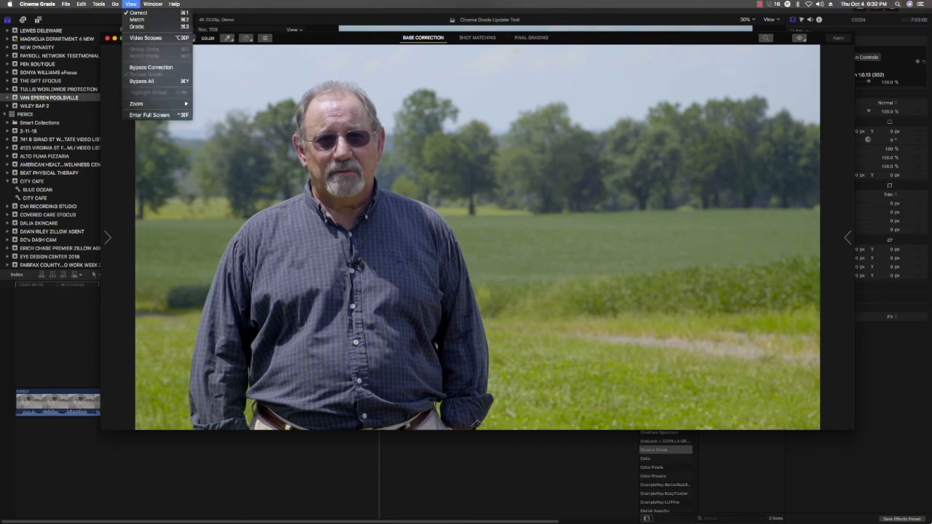
click(145, 37)
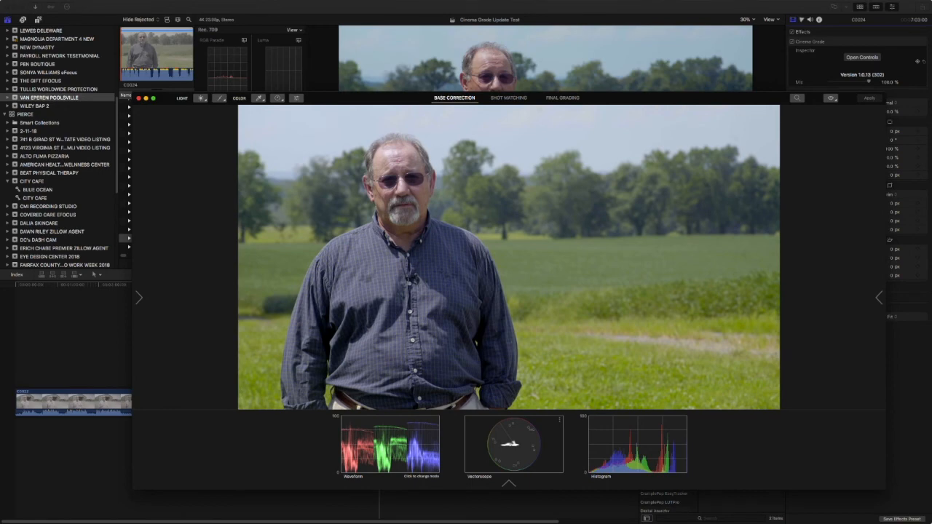
Raise C0024's exposure in Final Grading, shrink the window, and select Hue/Saturation/Luma mode.
click(563, 97)
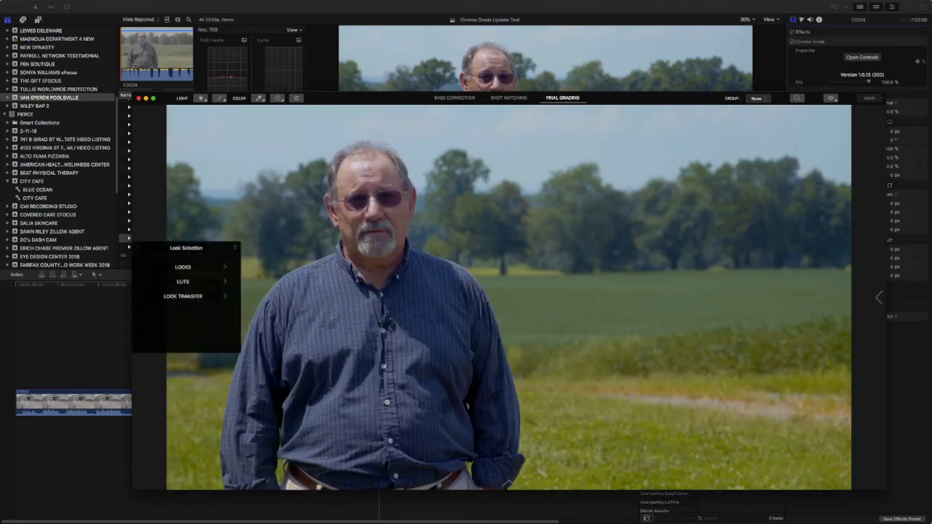
click(201, 98)
drag(270, 219, 268, 181)
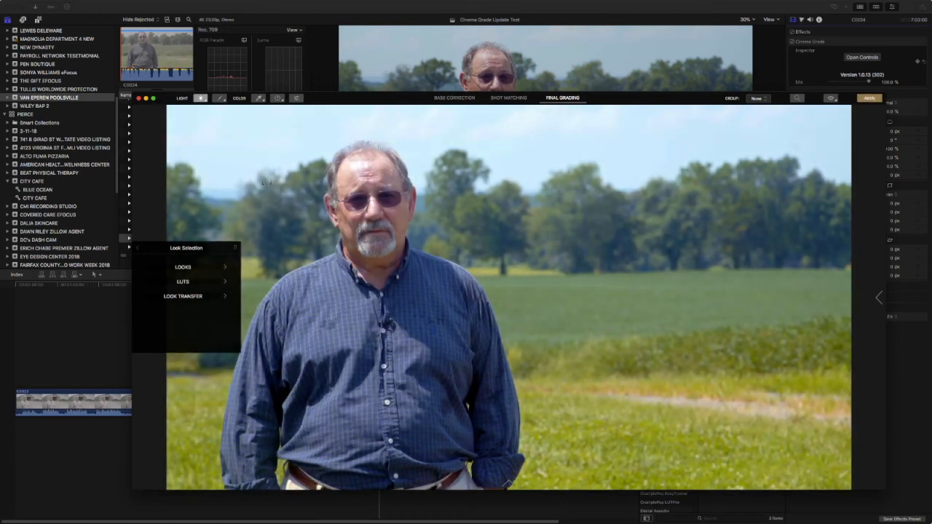
drag(635, 97, 587, 19)
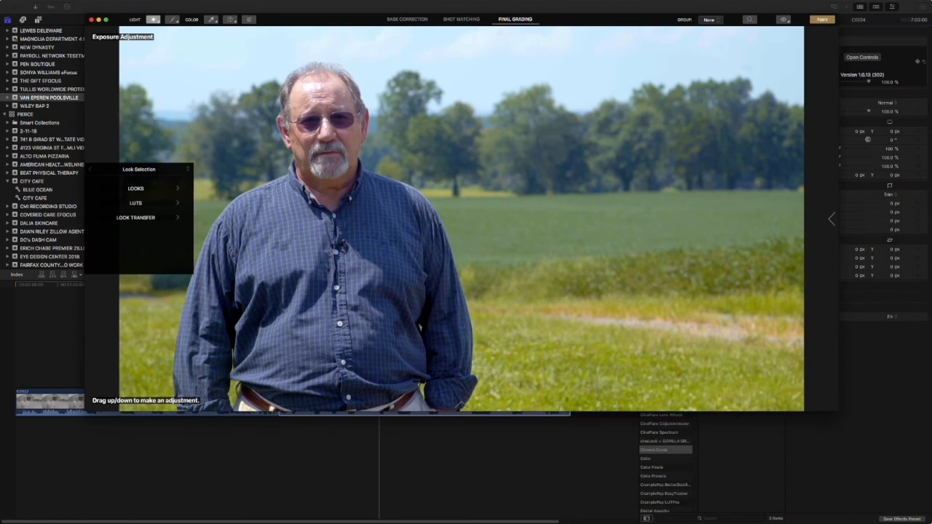
drag(839, 412, 655, 275)
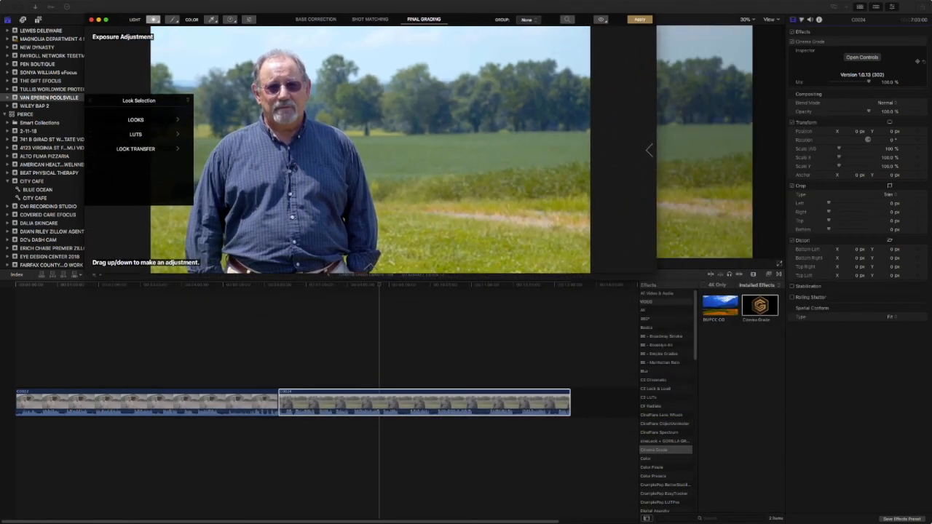
drag(480, 13, 564, 137)
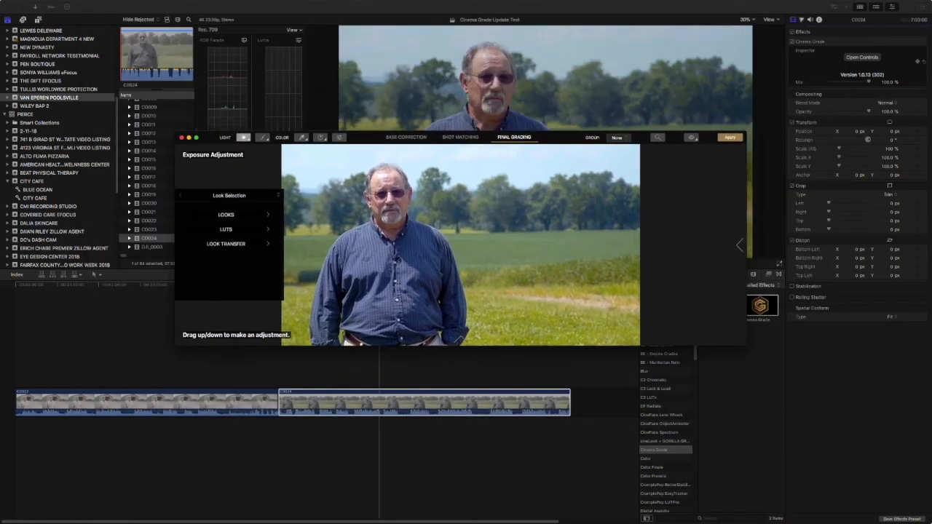
click(339, 137)
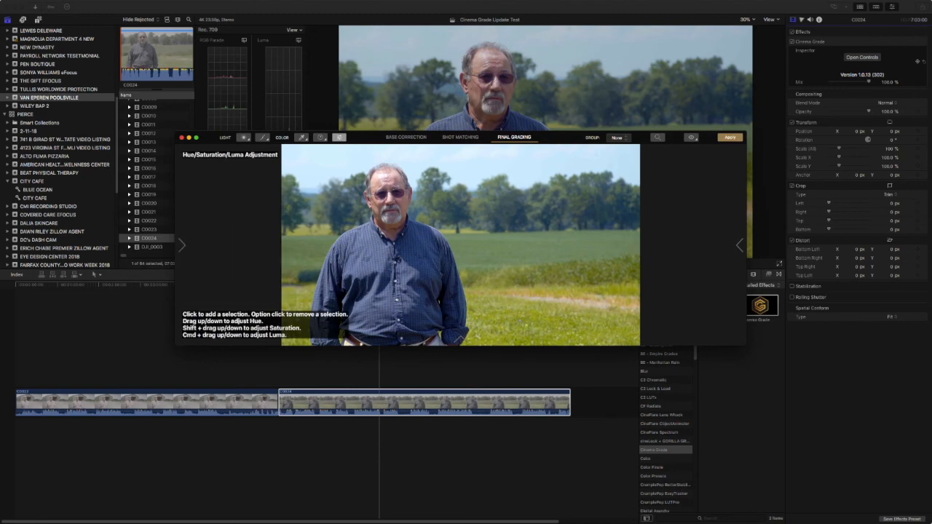
Shift the field clip's green grass toward golden with the HSL tool and apply the grade.
drag(520, 322, 524, 313)
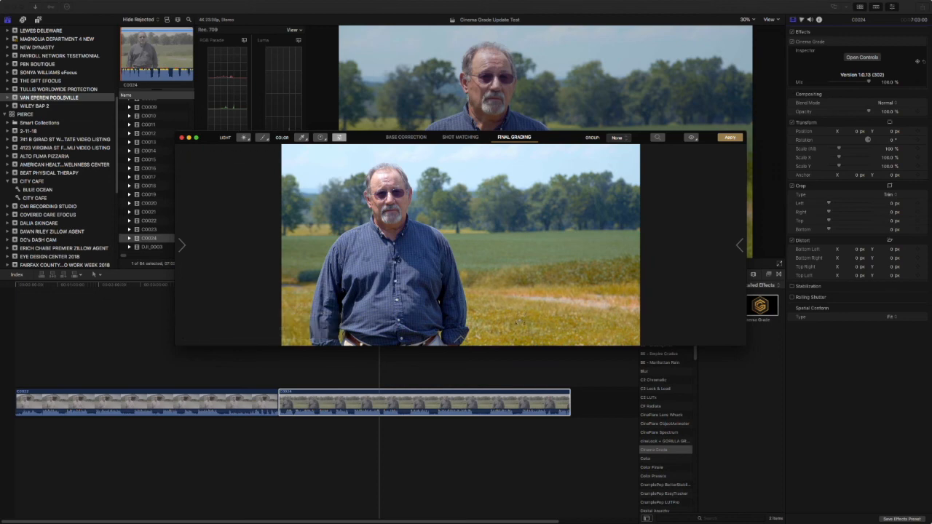
drag(520, 322, 520, 335)
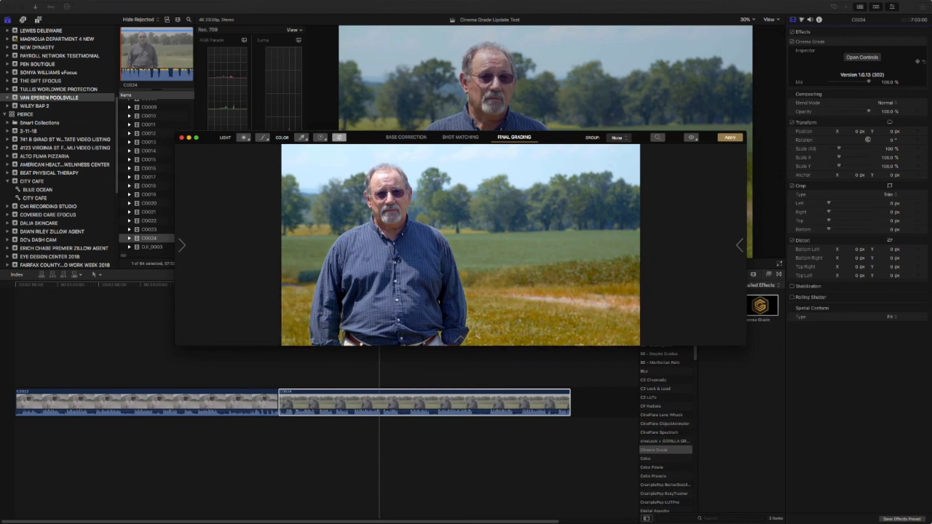
drag(557, 136, 529, 307)
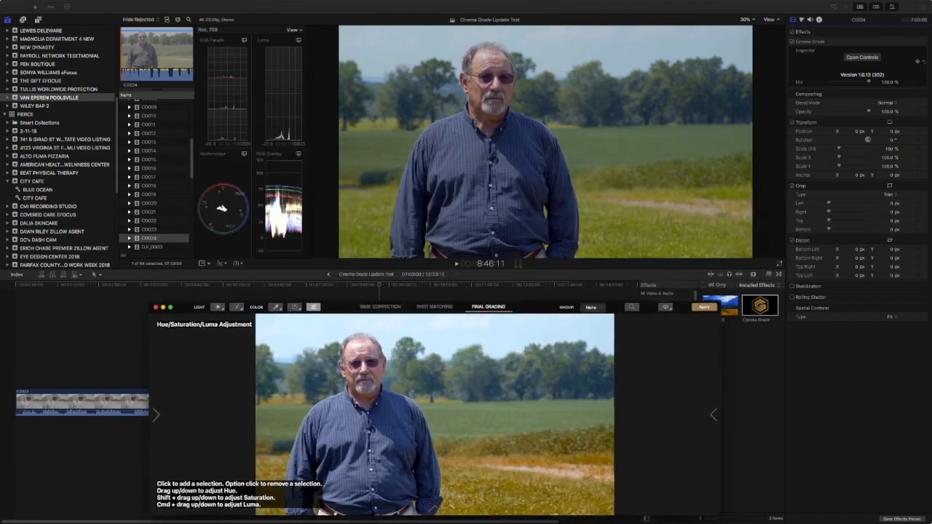
click(701, 308)
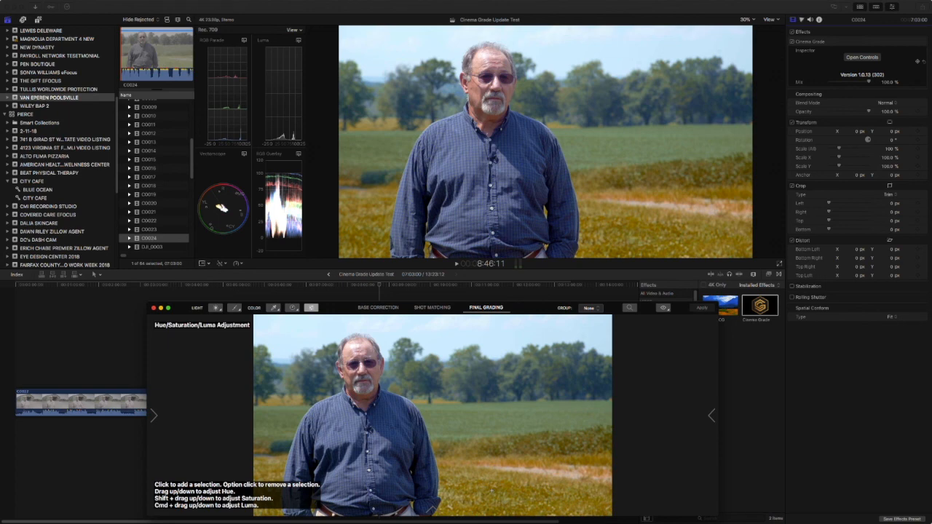
drag(491, 491, 510, 403)
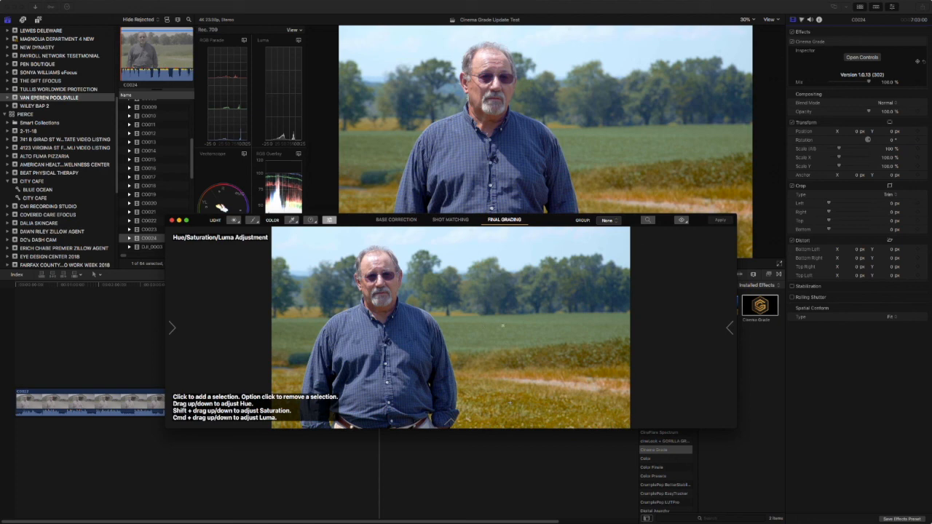
drag(509, 403, 519, 379)
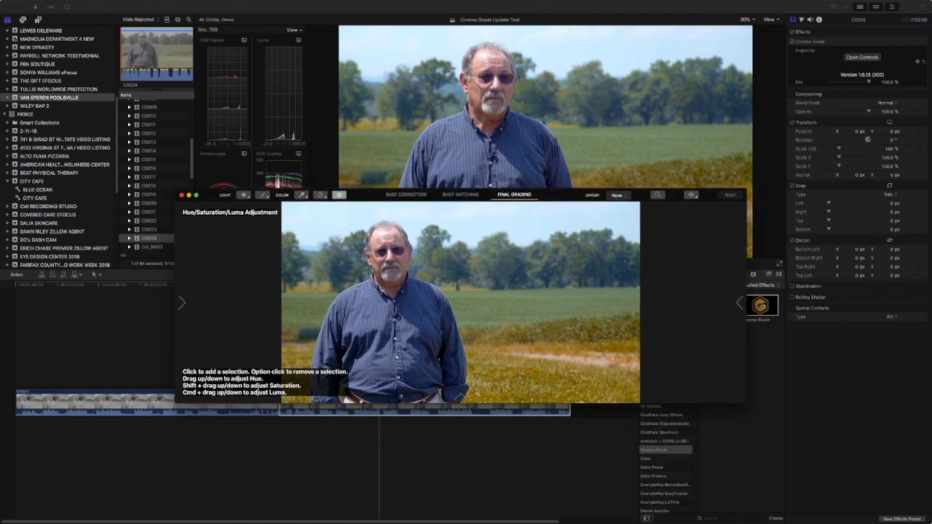